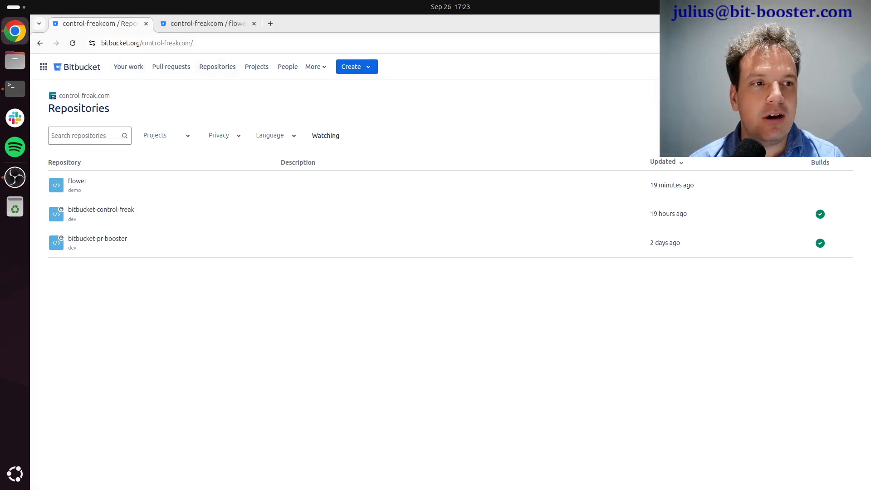
Step: Open the App Marketplace in the control-freak.com workspace settings
left_click(835, 66)
left_click(644, 134)
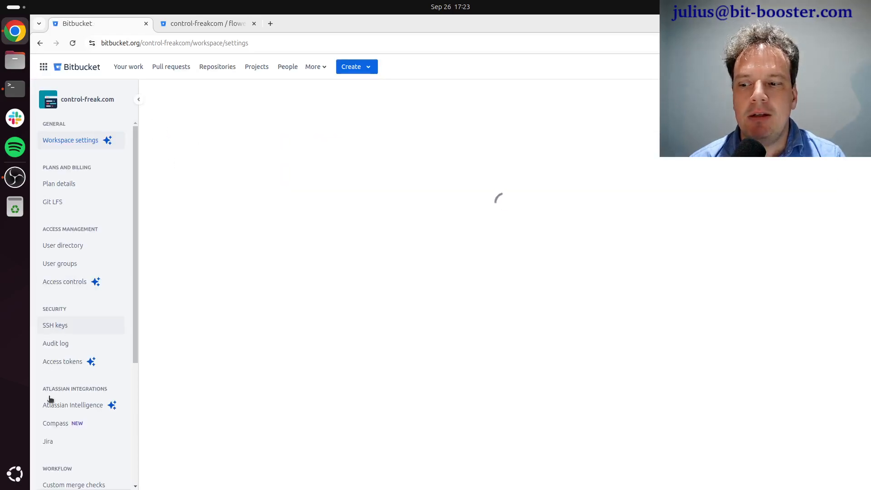
scroll(59, 385, "down", 4)
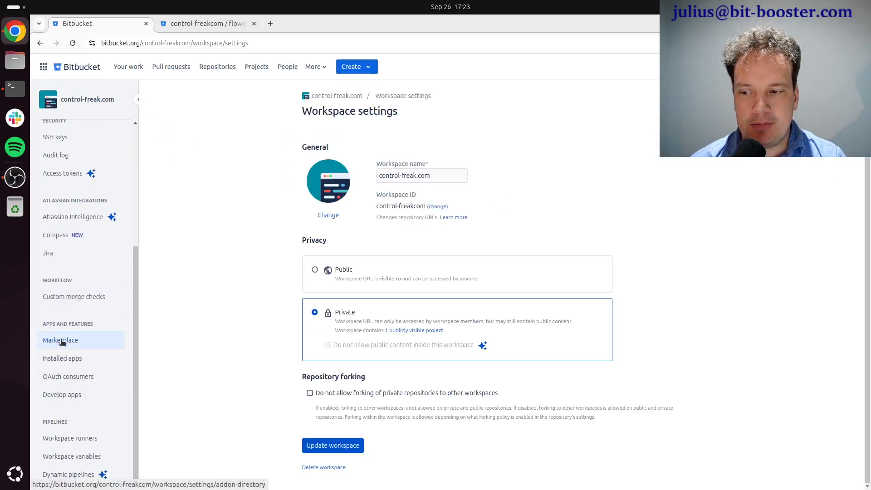
left_click(62, 340)
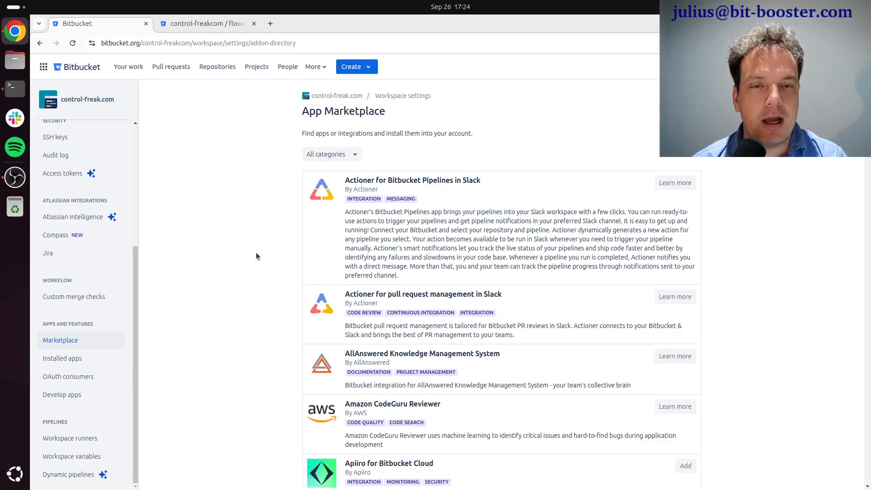
Step: Find "control freak" in the marketplace listing and install Control Freak - Commit Checkers and Jira Hooks for Bitbucket, granting it access
key("ctrl+f")
type("cont")
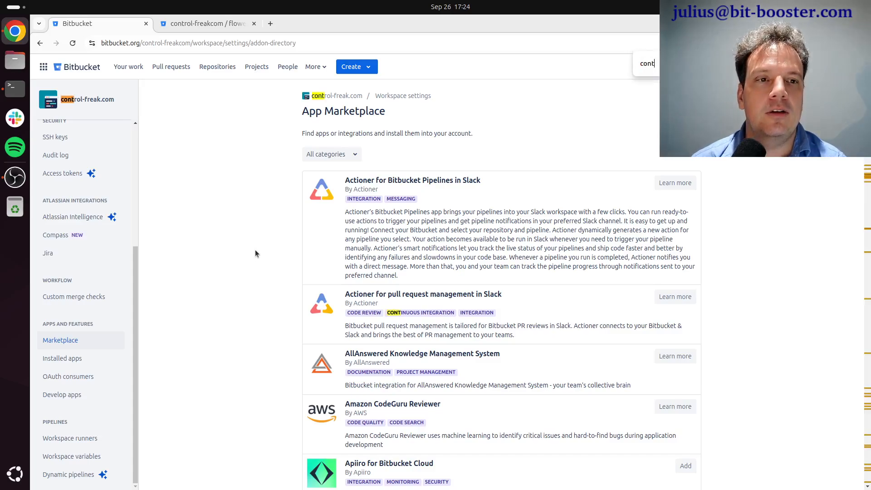
type("rol freak")
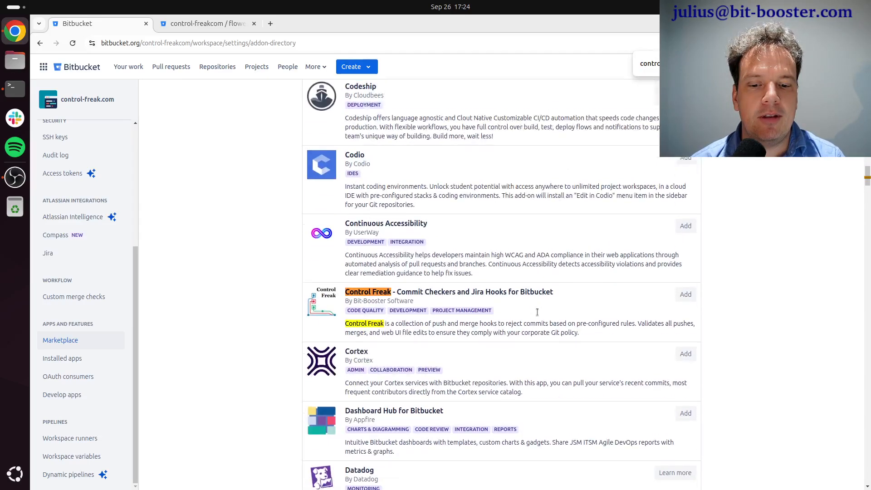
left_click(683, 290)
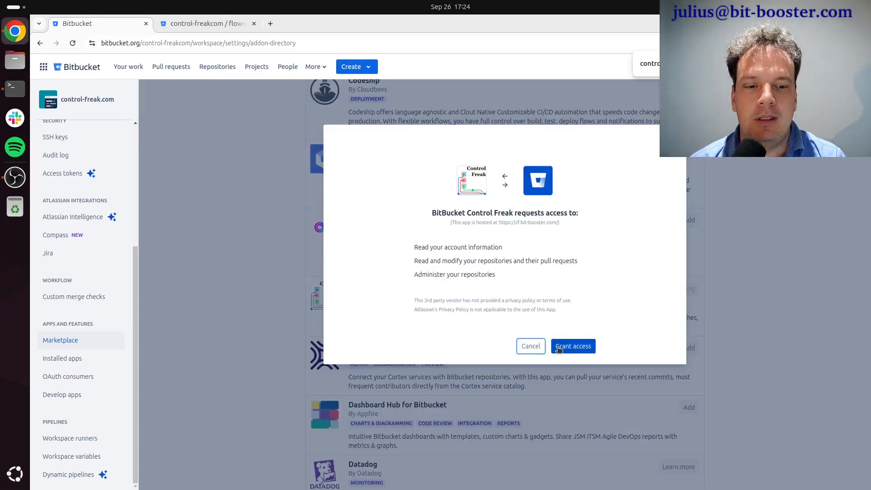
left_click(559, 347)
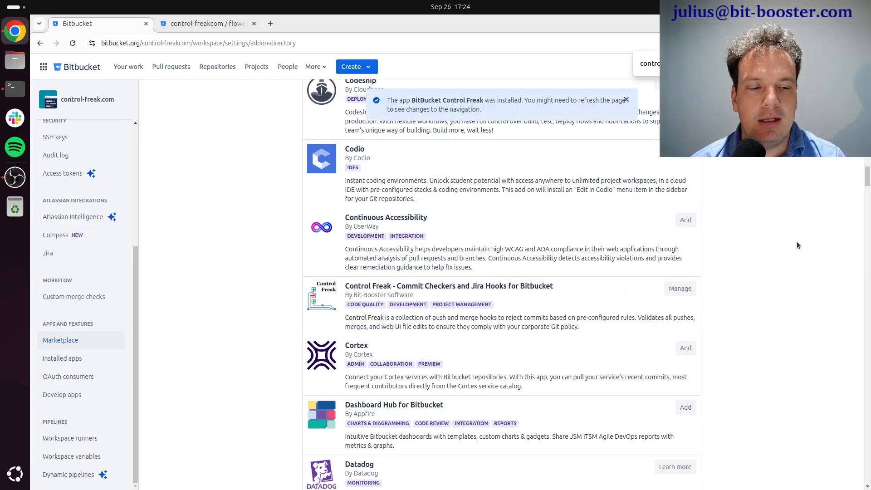
Step: Find "pr-booster" in the marketplace listing and install PR-Booster For Bitbucket, granting it access
key("ctrl+f")
type("pr-booster")
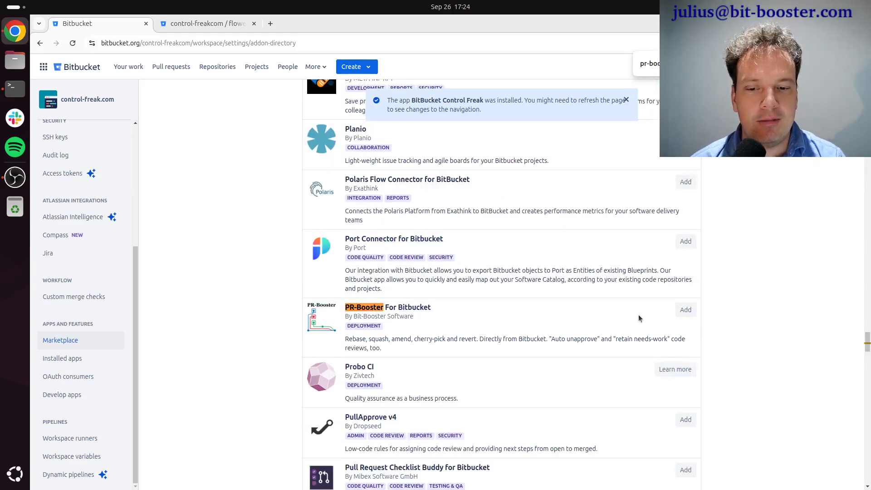
left_click(687, 313)
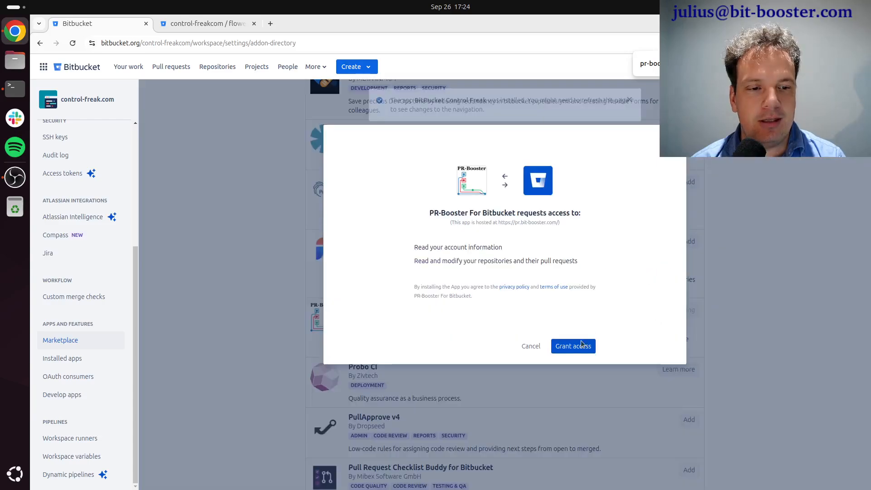
left_click(575, 346)
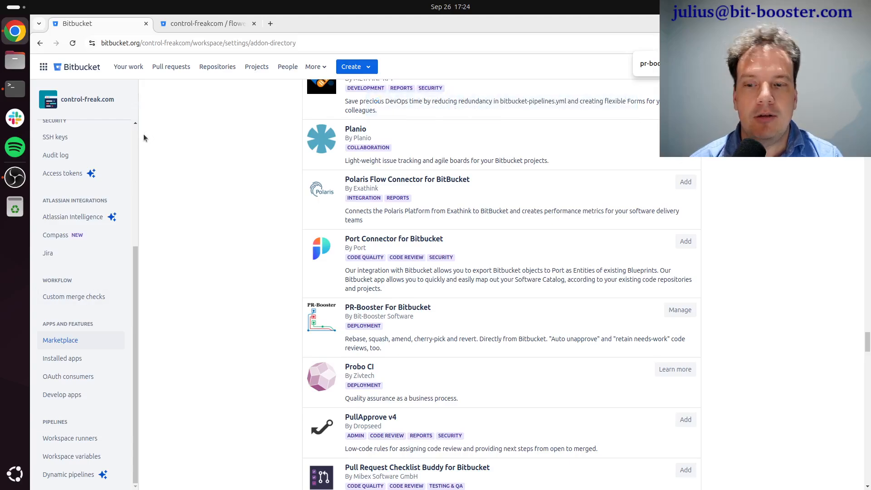
Step: Refresh the workspace settings page and open the settings of the Bitbucket Control Freak app
key("ctrl+r")
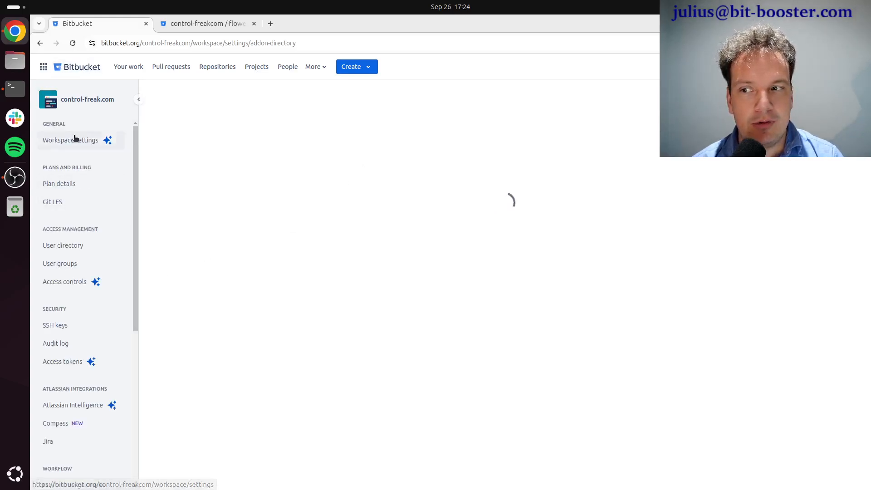
scroll(74, 207, "down", 1)
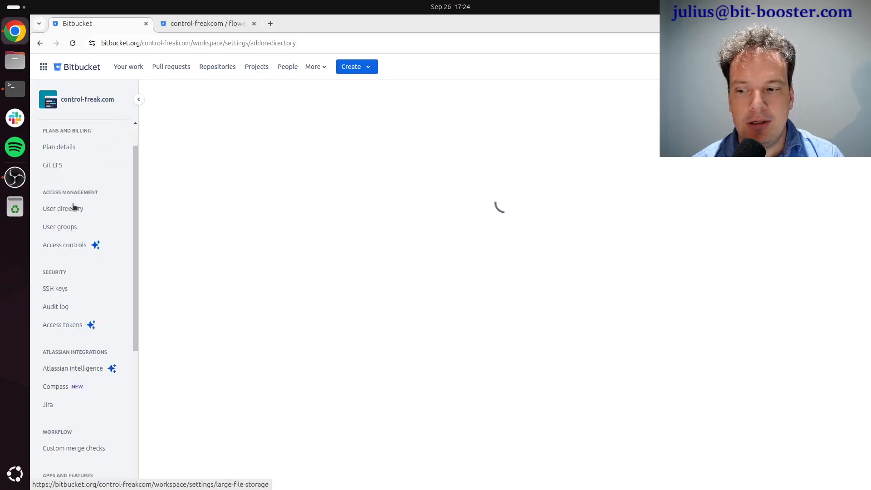
scroll(75, 227, "down", 5)
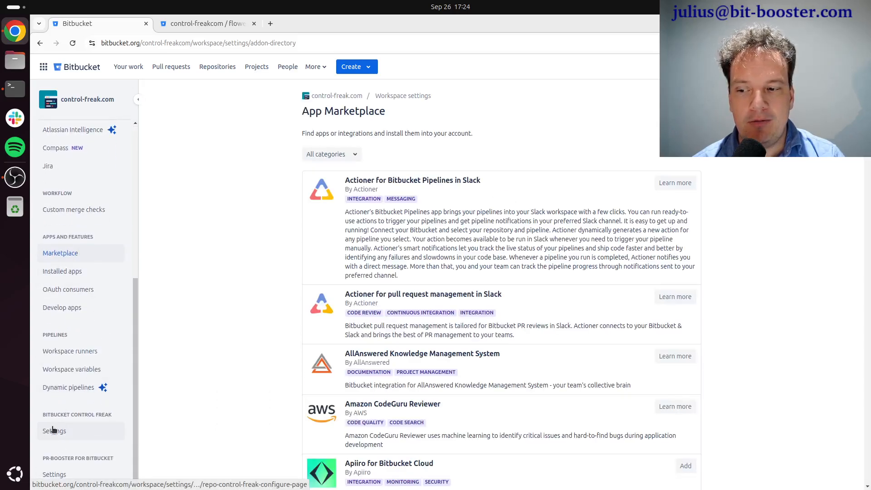
left_click(53, 430)
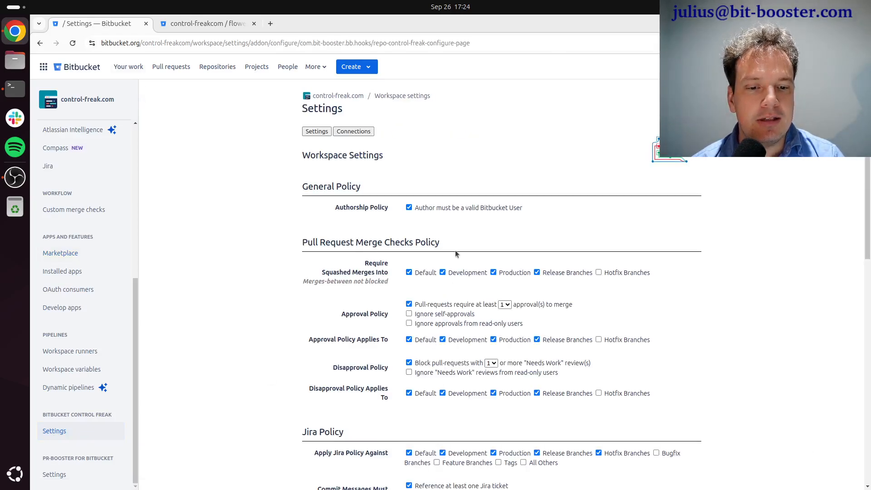
left_click(350, 132)
left_click(315, 132)
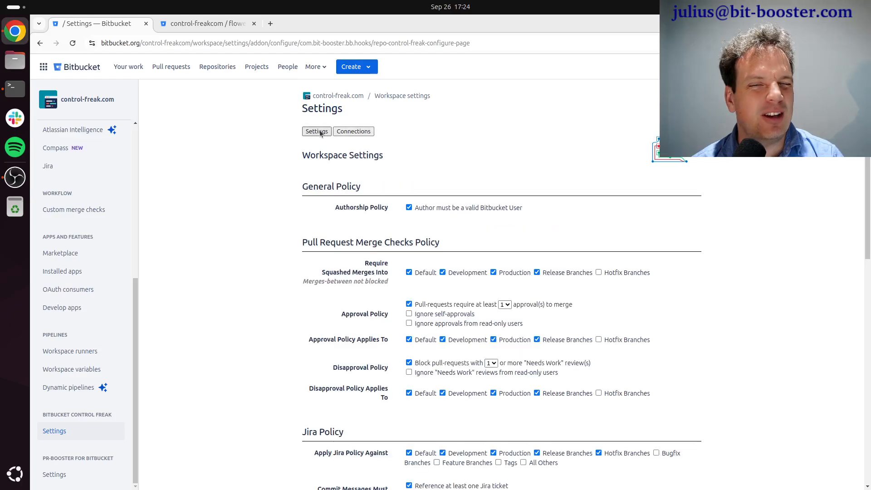
left_click(344, 131)
left_click(312, 131)
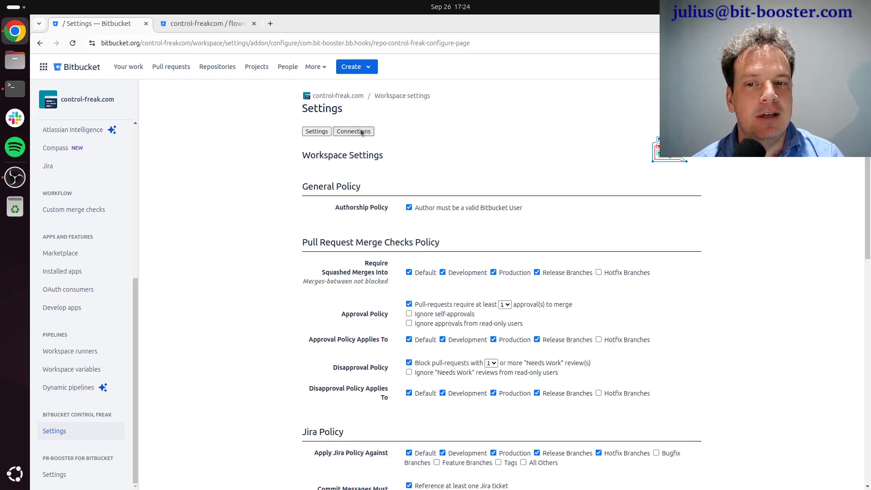
left_click(361, 132)
Step: Review the URL, User Name and API Token fields of the Jira API token connection
left_click(557, 205)
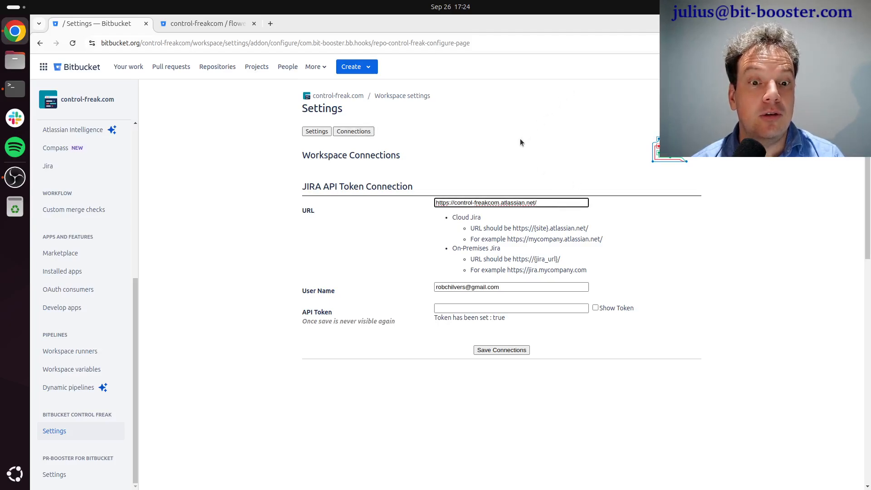
triple_click(479, 202)
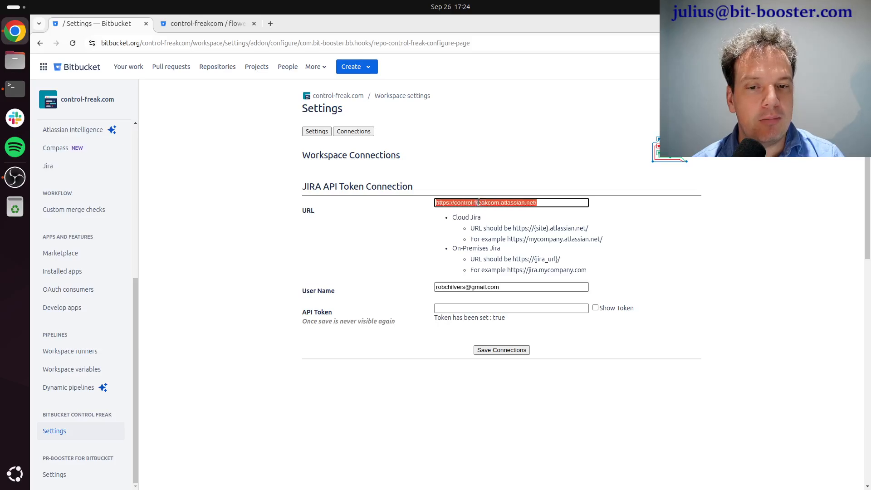
key("Tab")
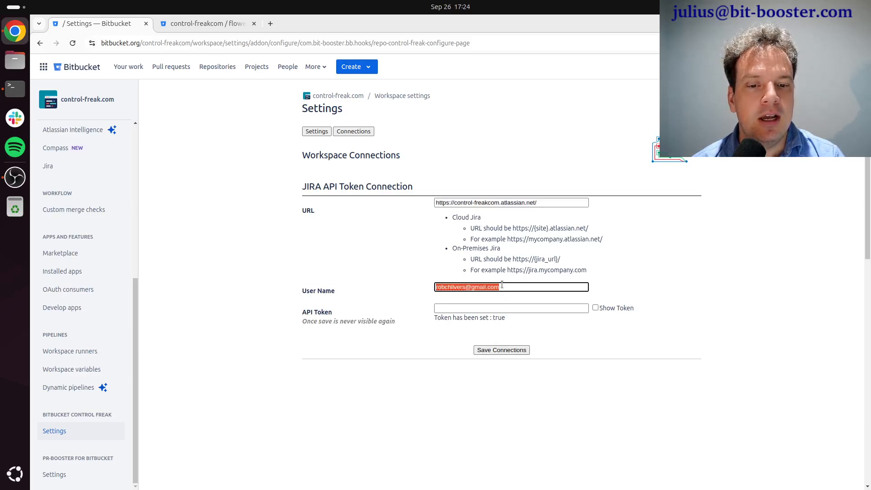
left_click(485, 307)
left_click(356, 249)
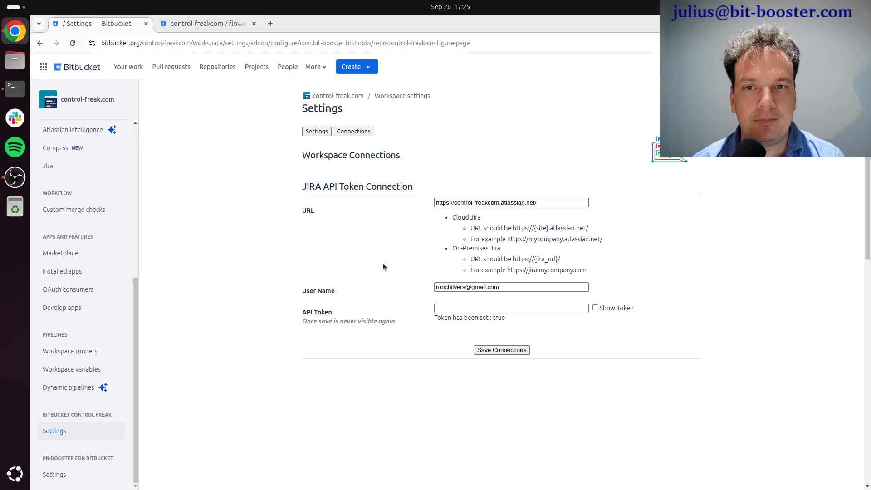
Step: Open the flower repository from the repository list and show its commits across all branches
left_click(198, 22)
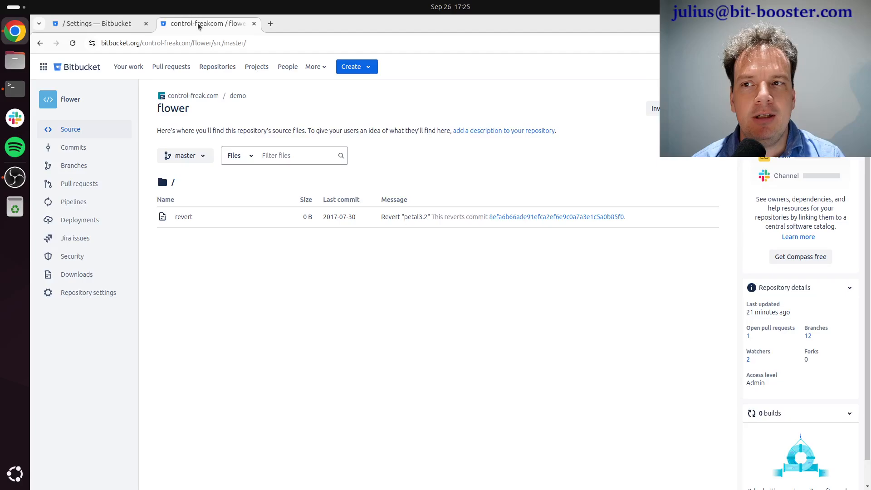
left_click(217, 66)
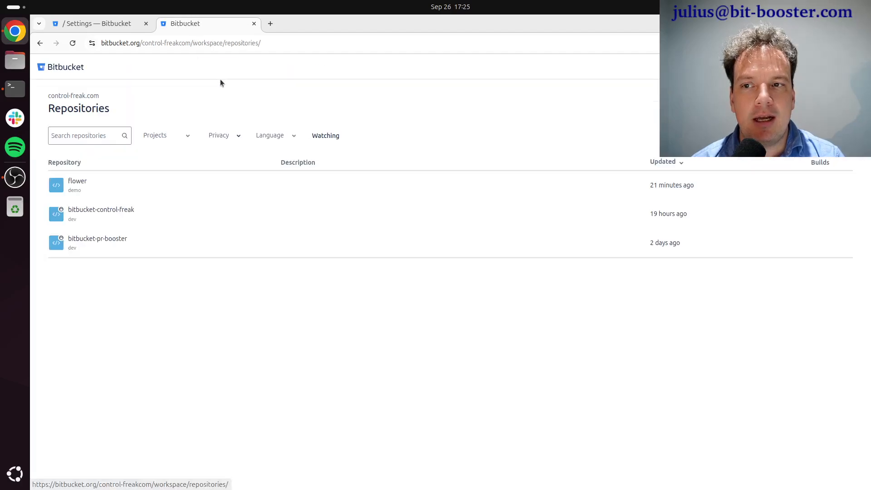
left_click(75, 180)
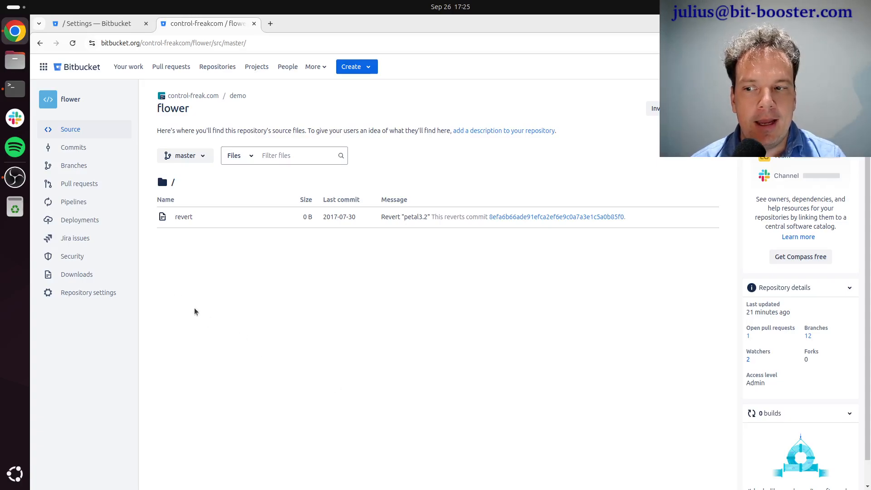
left_click(74, 148)
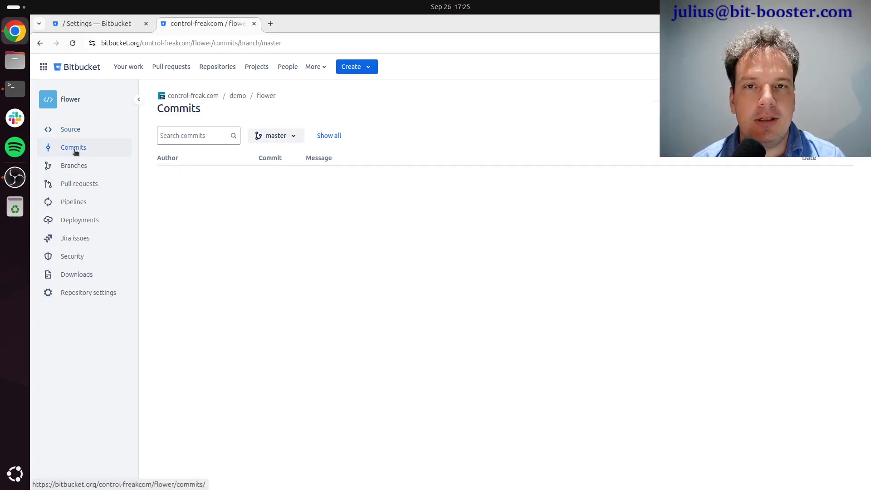
left_click(330, 135)
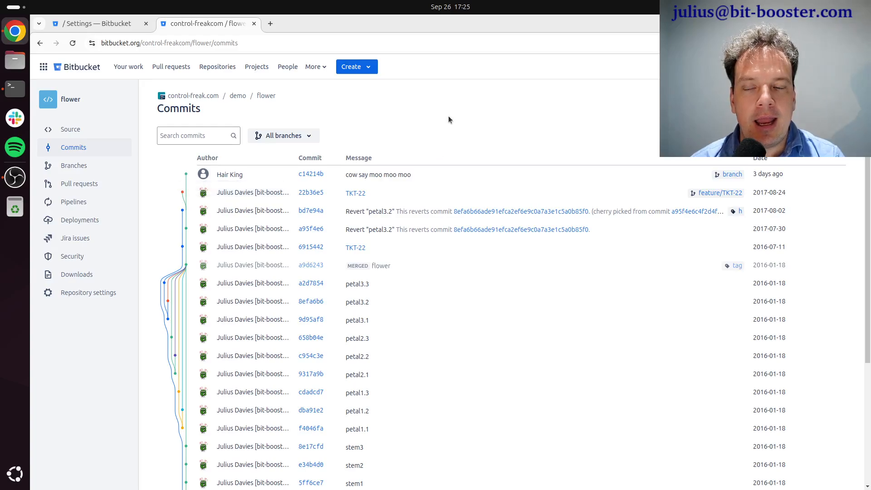
mouse_move(237, 178)
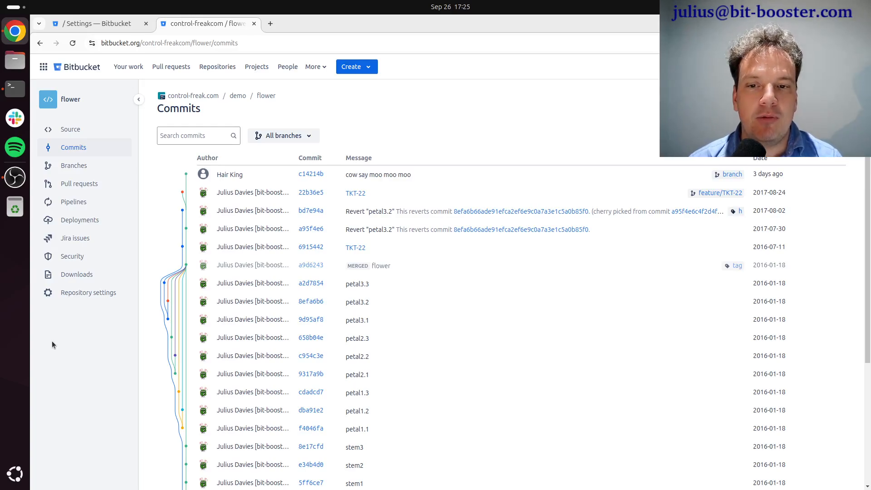
left_click(92, 297)
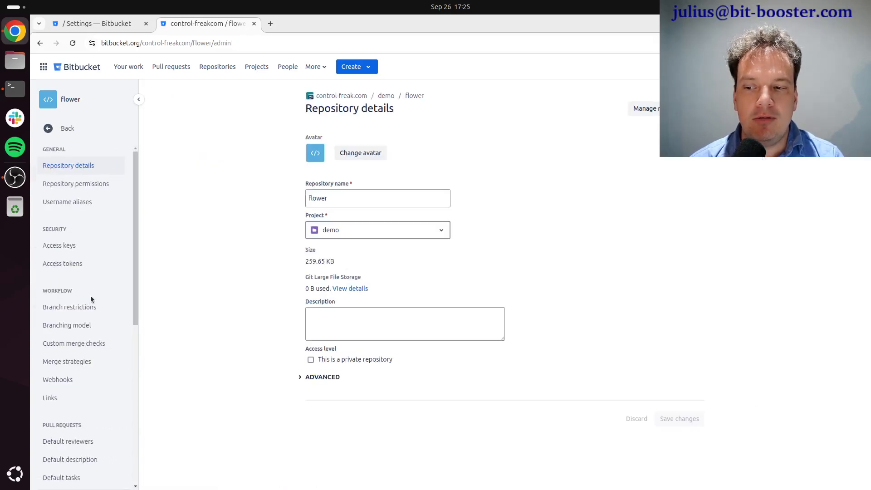
scroll(91, 295, "down", 7)
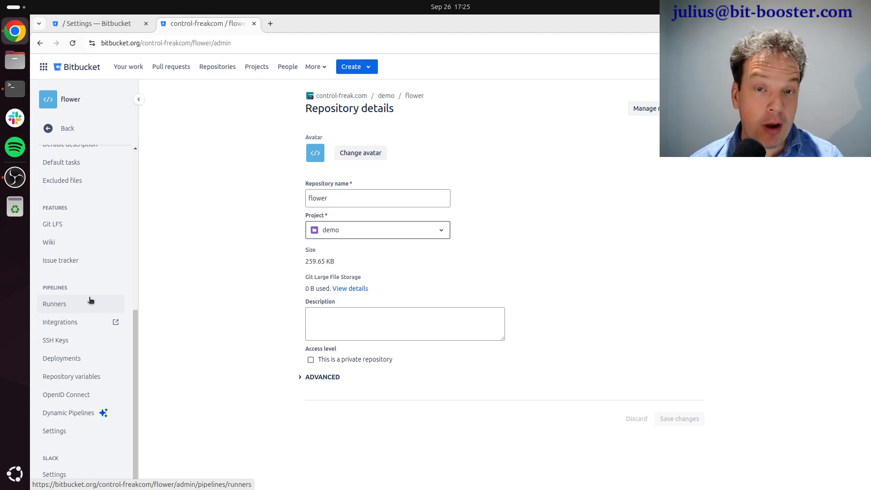
left_click(83, 29)
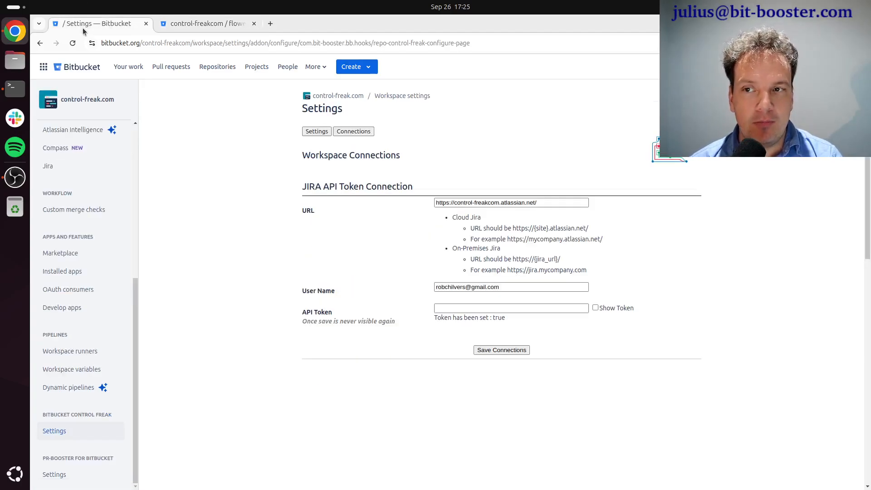
left_click(329, 129)
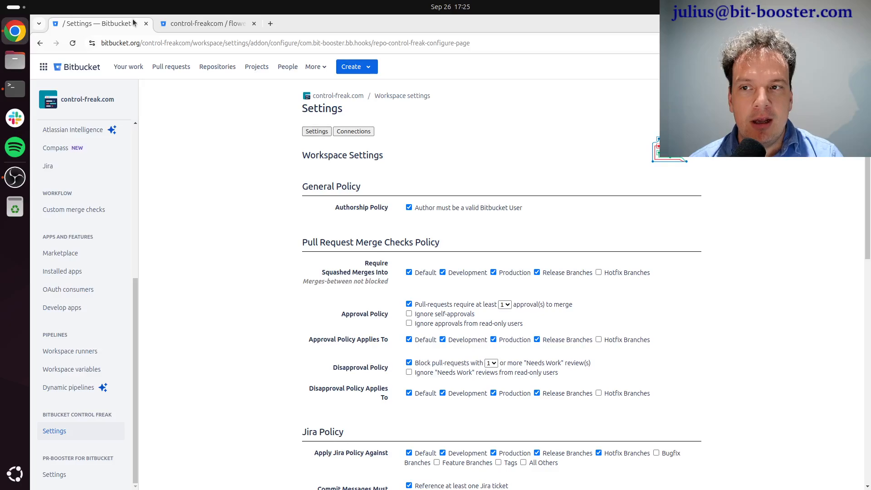
left_click(196, 20)
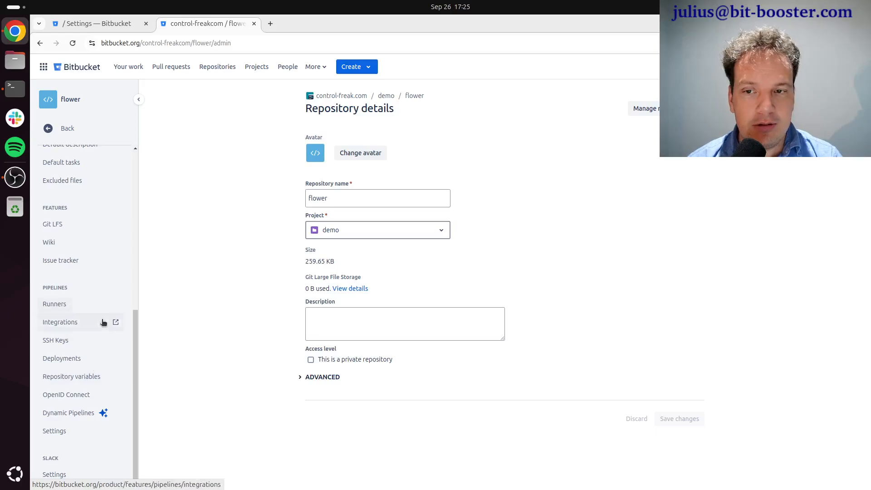
Step: Open the Bitbucket Control Freak settings page within the flower repository's settings
scroll(62, 458, "up", 3)
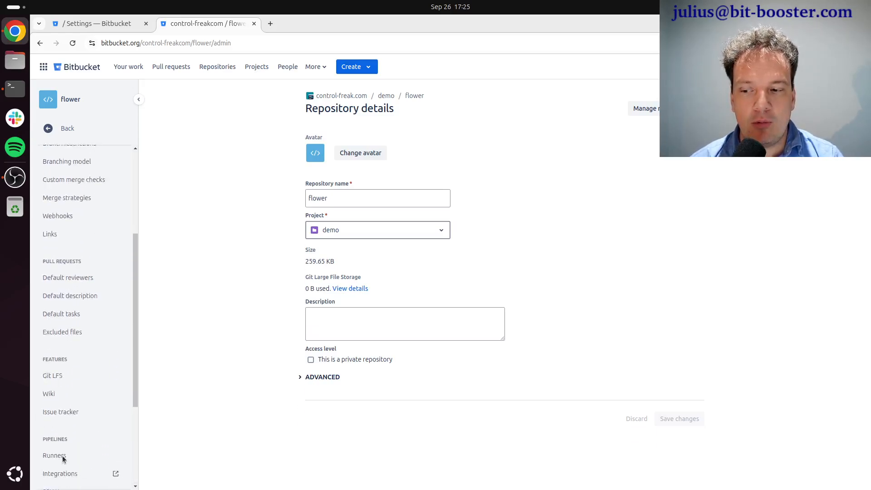
scroll(67, 442, "down", 3)
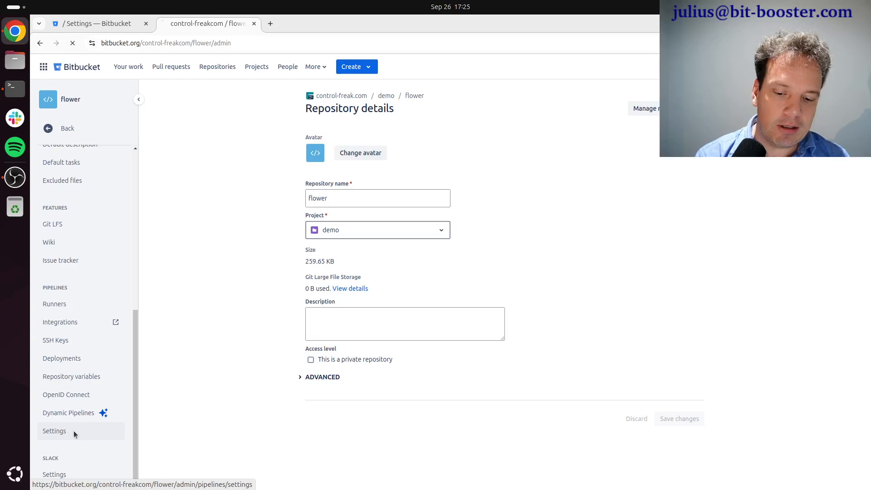
left_click(73, 431)
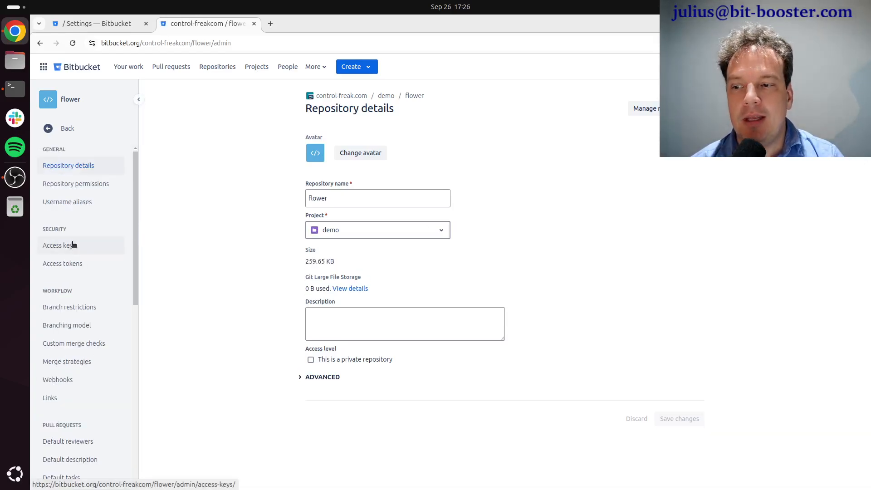
scroll(83, 288, "down", 8)
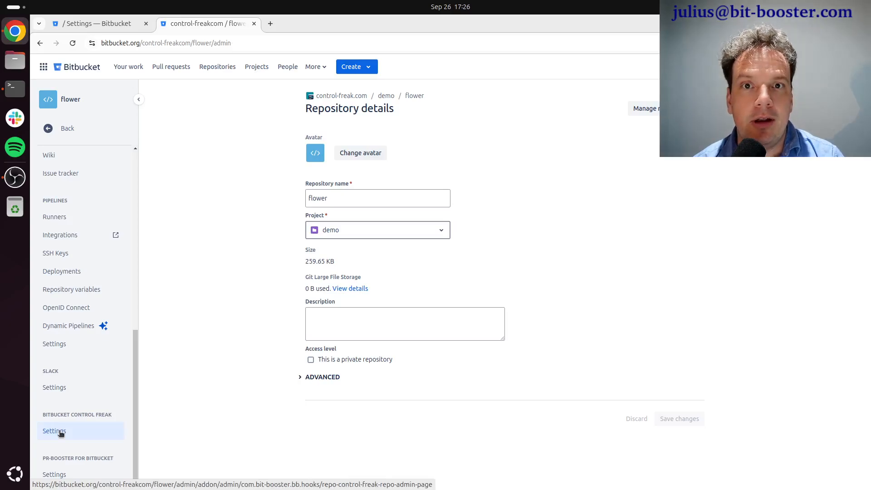
left_click(61, 431)
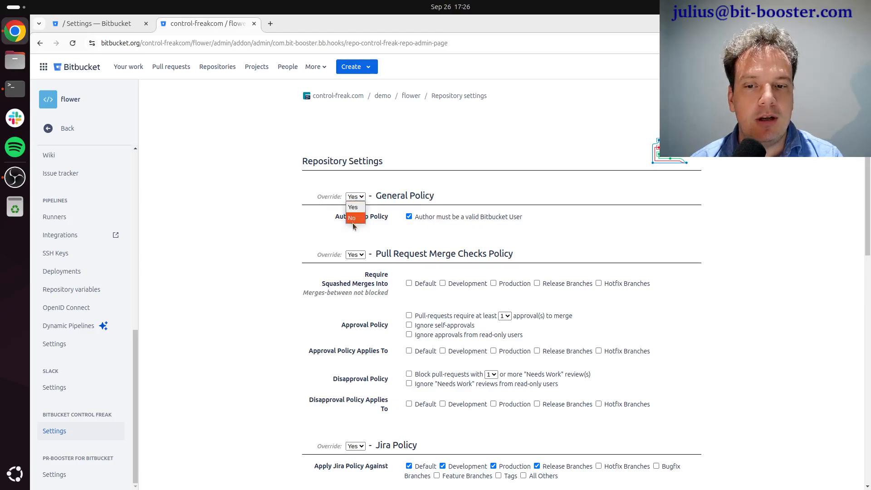
Step: Try the General Policy override at No and back at Yes, and toggle the valid Bitbucket User authorship check off and on
left_click(355, 196)
left_click(352, 218)
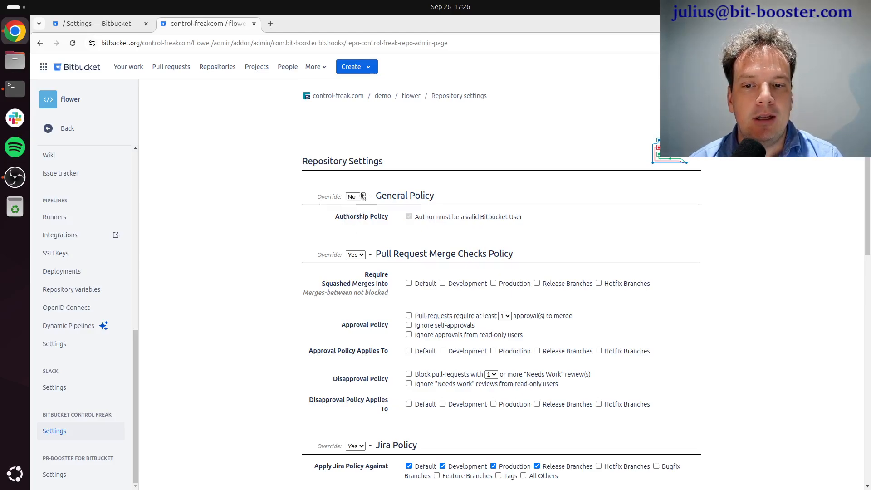
left_click(358, 196)
left_click(357, 207)
left_click(447, 216)
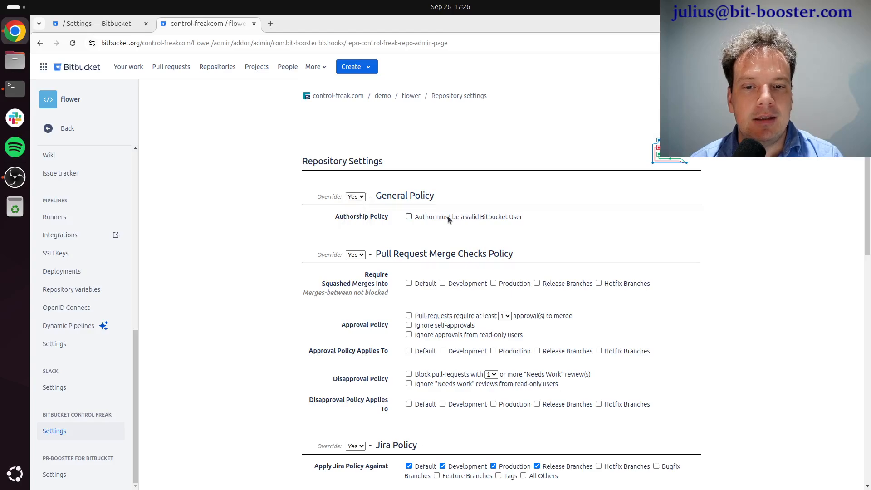
left_click(448, 216)
left_click(430, 234)
Step: Review the merge checks, Jira Policy, Jira Ticket Checks with their invalid statuses, and Jira Advanced Settings of the flower repository
scroll(430, 234, "down", 4)
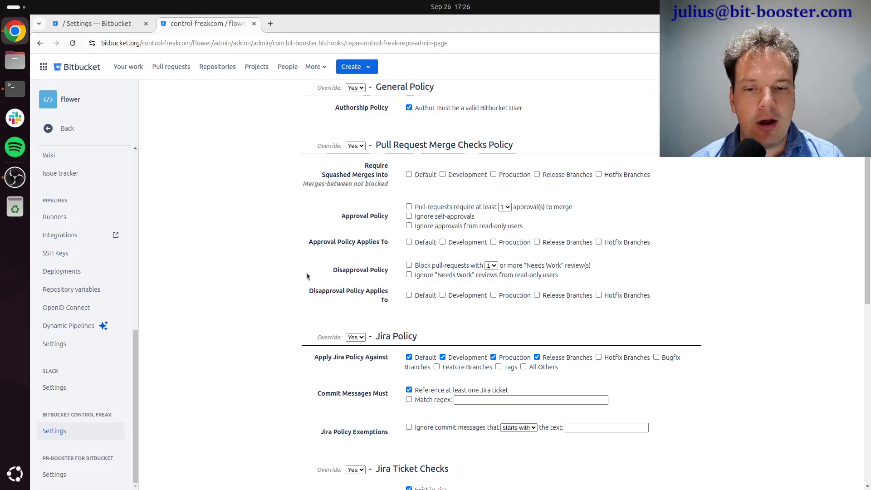
scroll(302, 274, "down", 5)
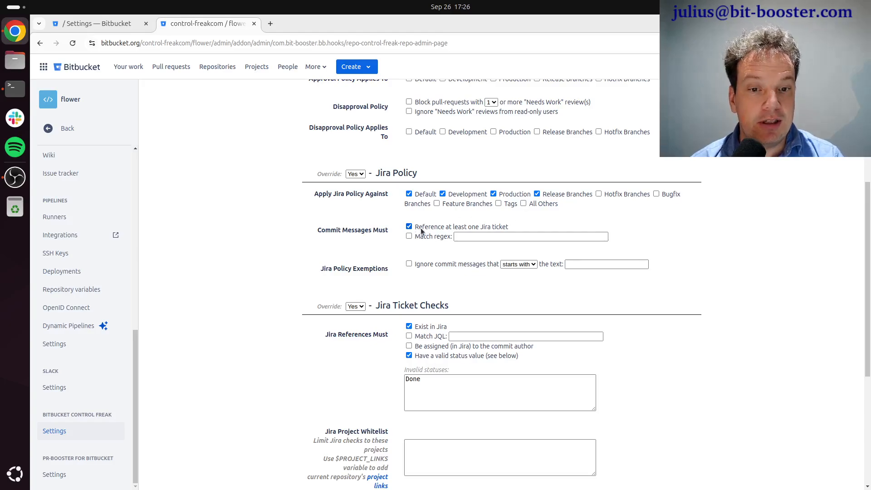
scroll(335, 245, "down", 2)
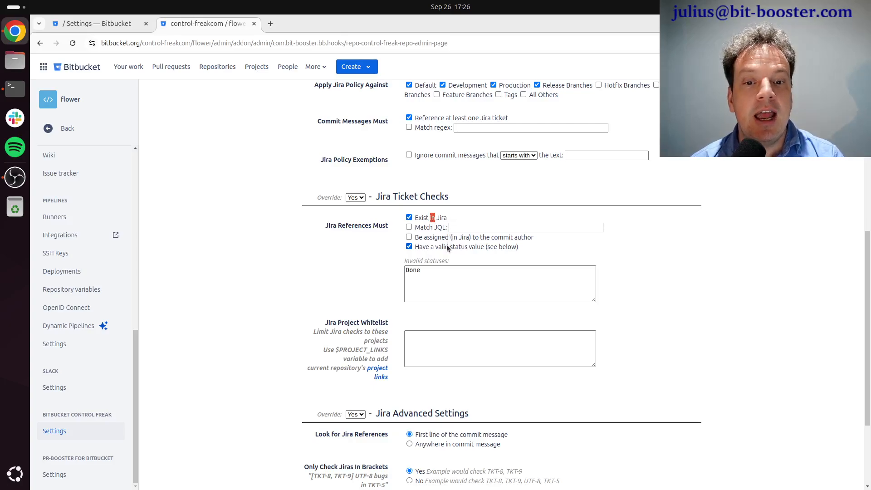
left_click(432, 271)
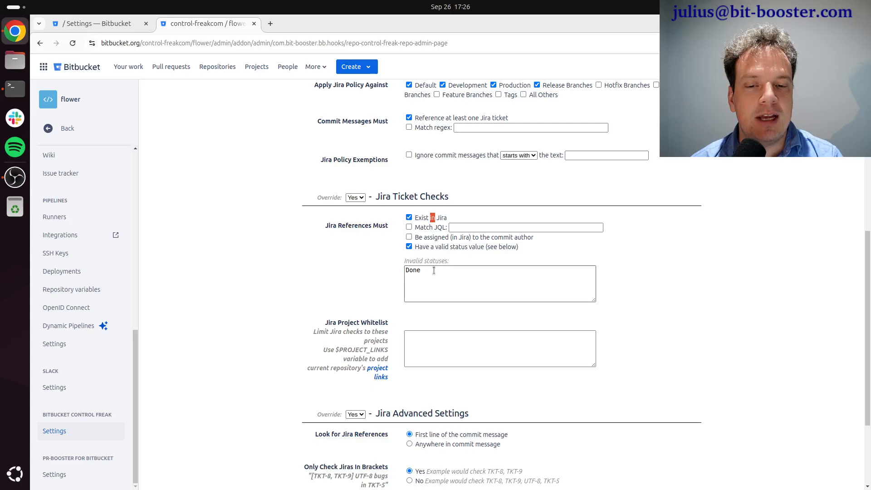
double_click(433, 271)
left_click(337, 280)
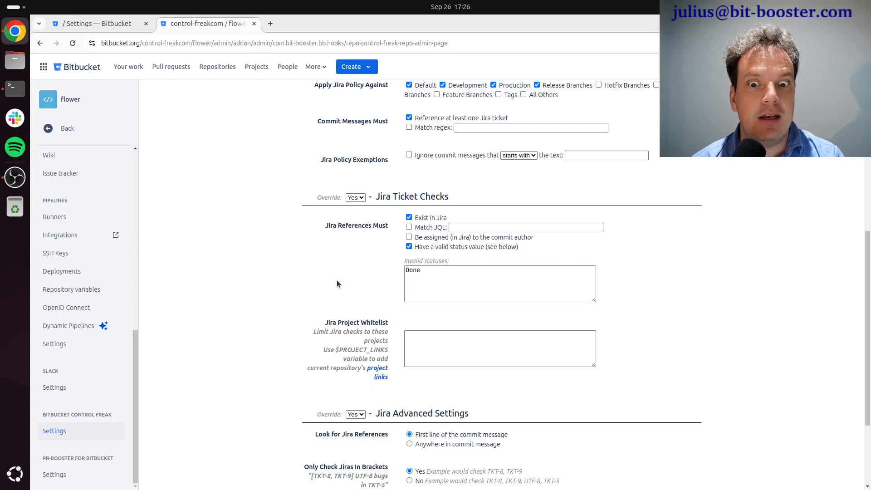
scroll(348, 247, "down", 3)
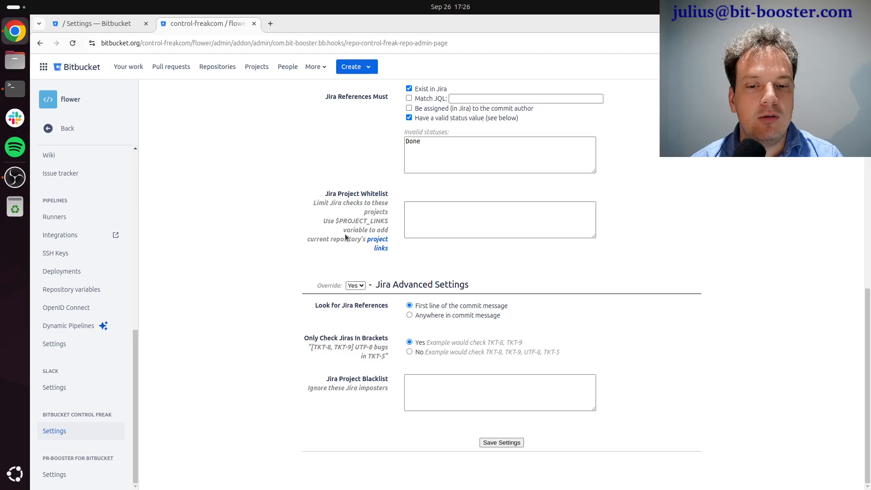
triple_click(345, 306)
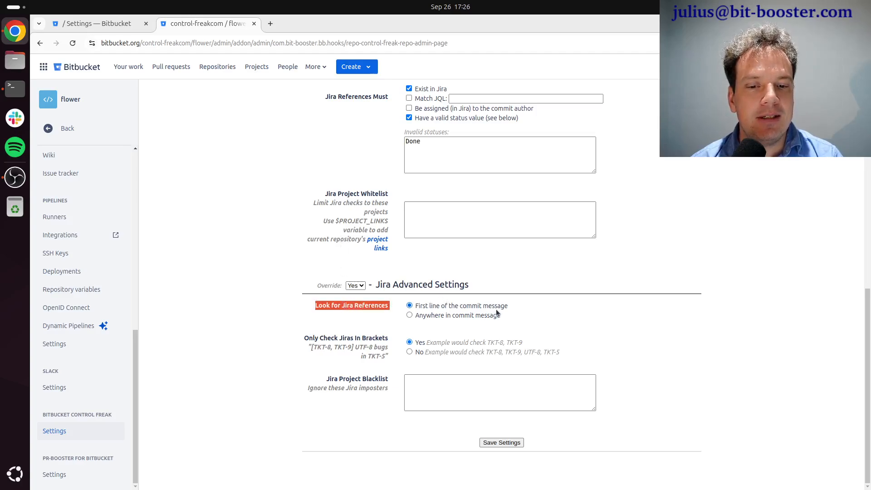
triple_click(361, 339)
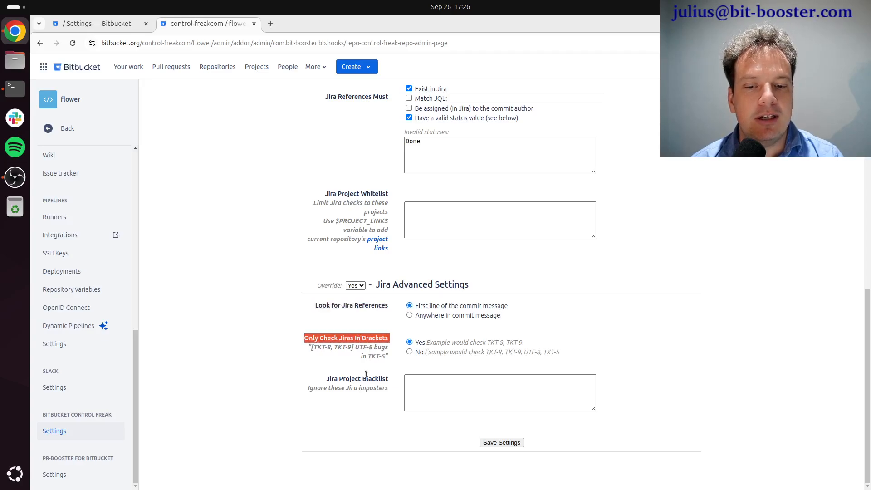
Step: Try looking for Jira references anywhere in the commit message without the brackets-only check, and restore the first-line and brackets-only options
left_click(410, 313)
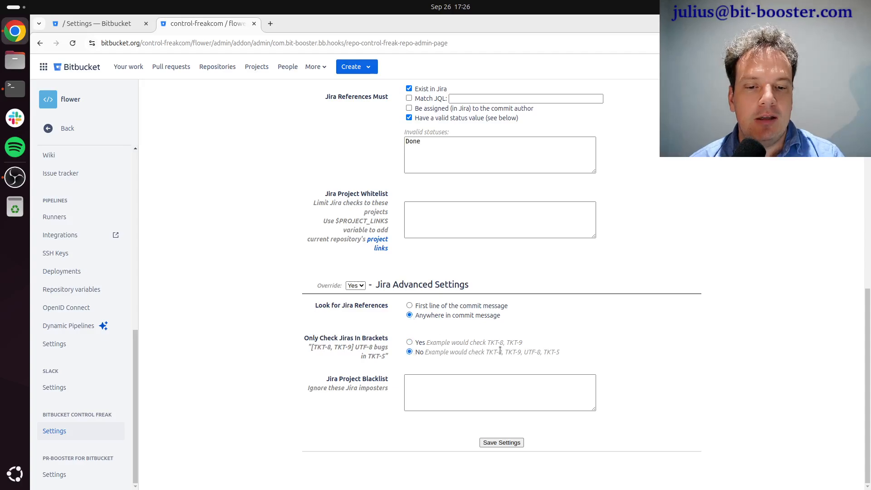
left_click_drag(483, 352, 571, 353)
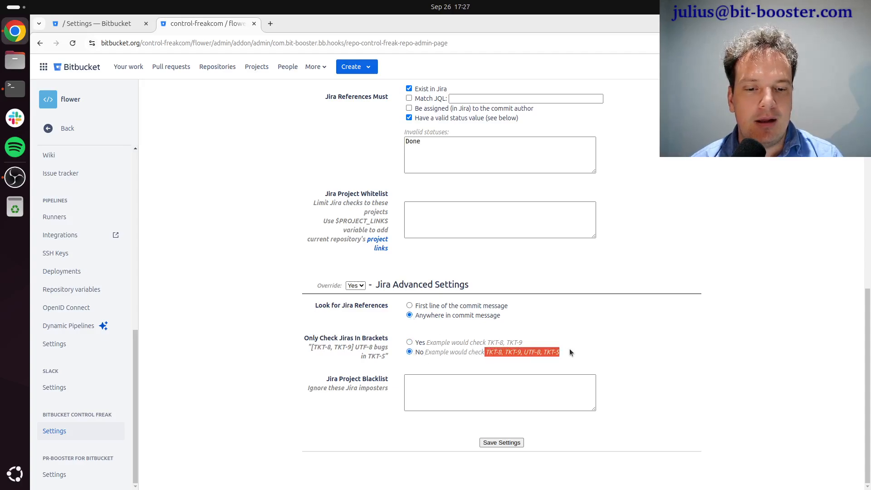
left_click_drag(369, 356, 418, 344)
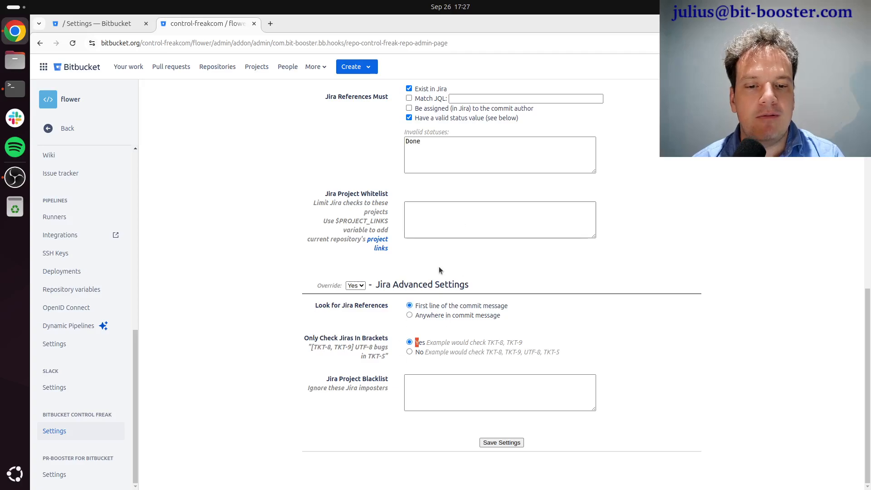
Step: Save the flower repository's Control Freak settings and look over the reloaded policies
left_click(495, 446)
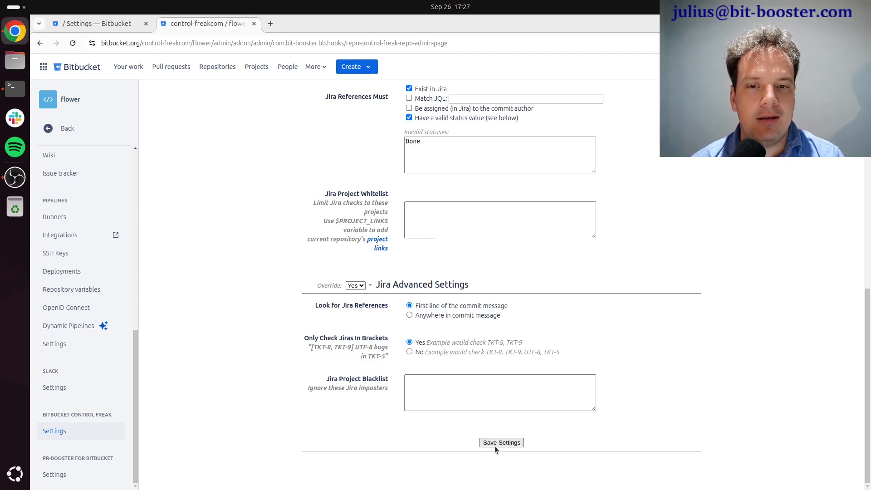
left_click(490, 443)
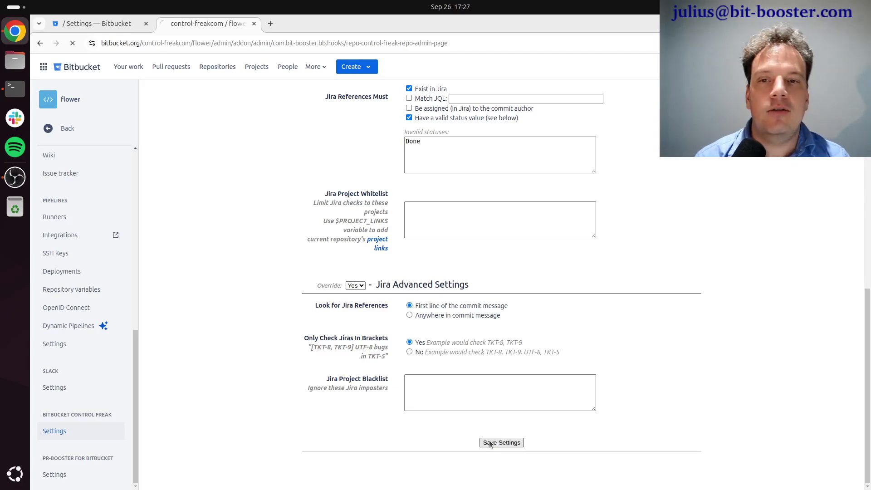
scroll(448, 265, "down", 5)
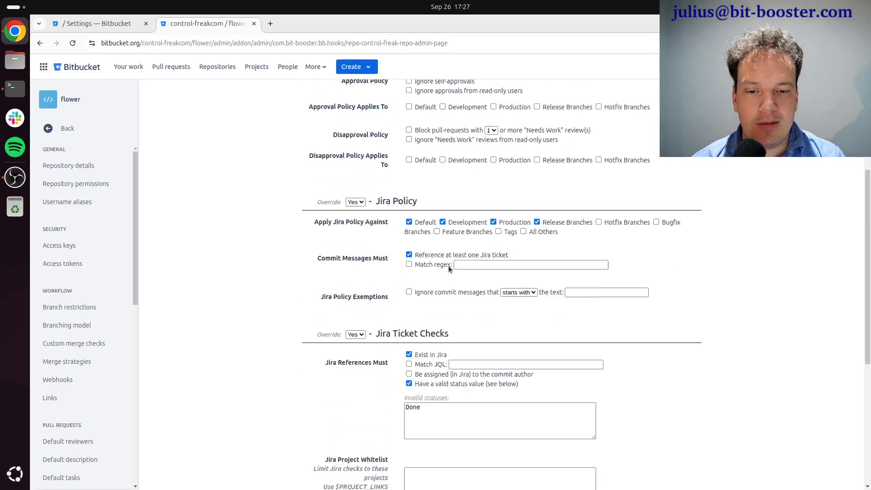
scroll(448, 266, "down", 5)
scroll(446, 265, "up", 10)
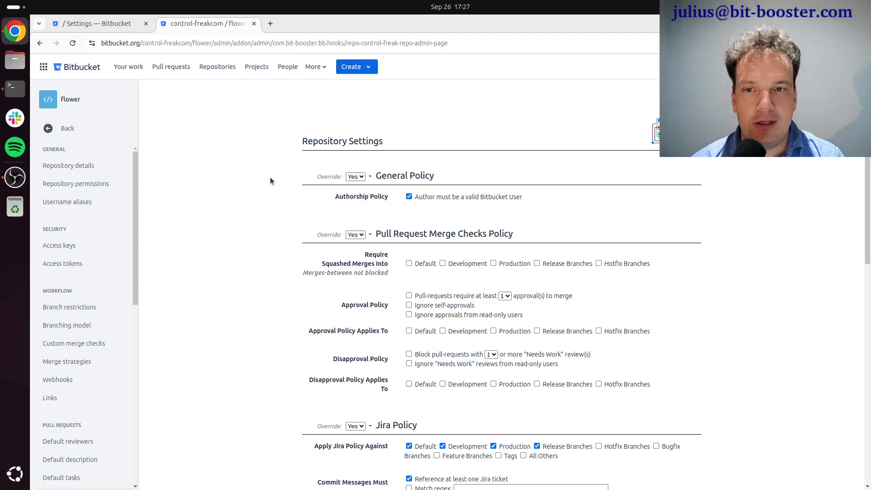
left_click(171, 66)
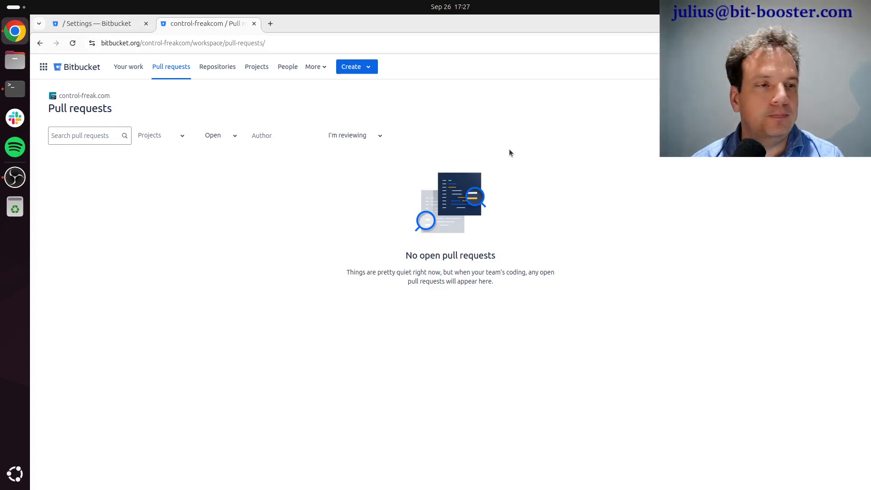
left_click(838, 67)
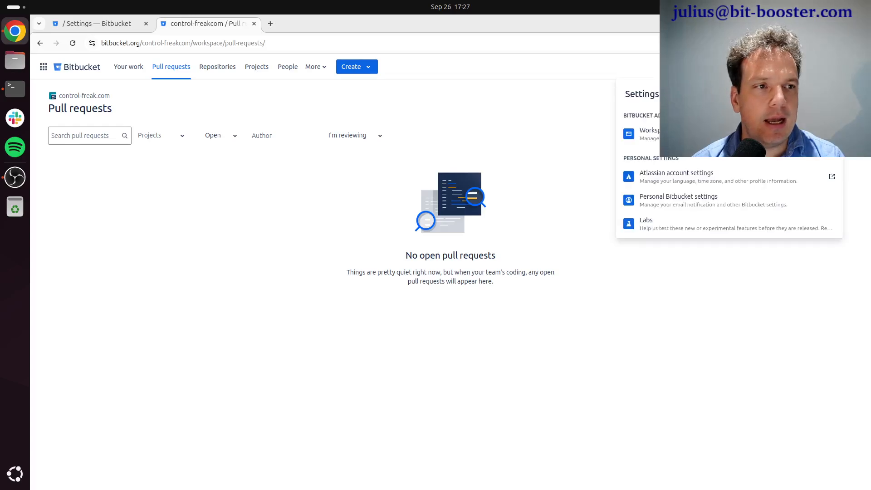
left_click(228, 253)
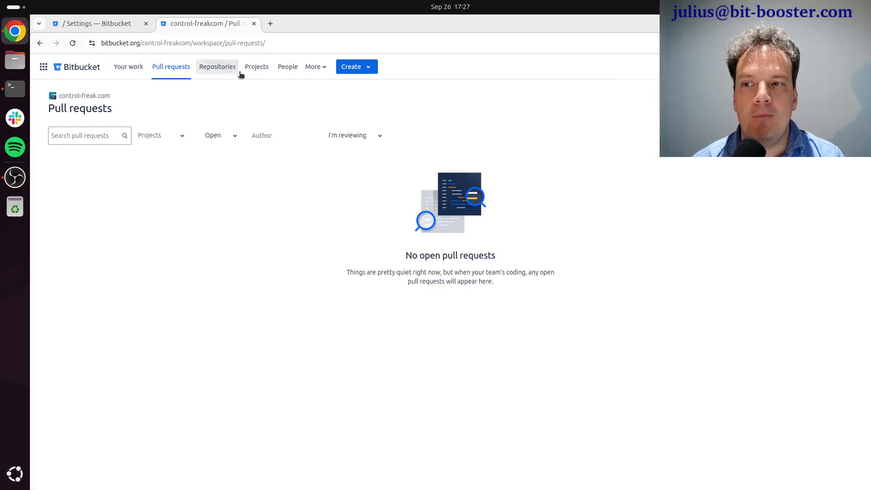
Step: Reopen the flower repository from the repository list and go to the Branch restrictions page in its settings
left_click(217, 67)
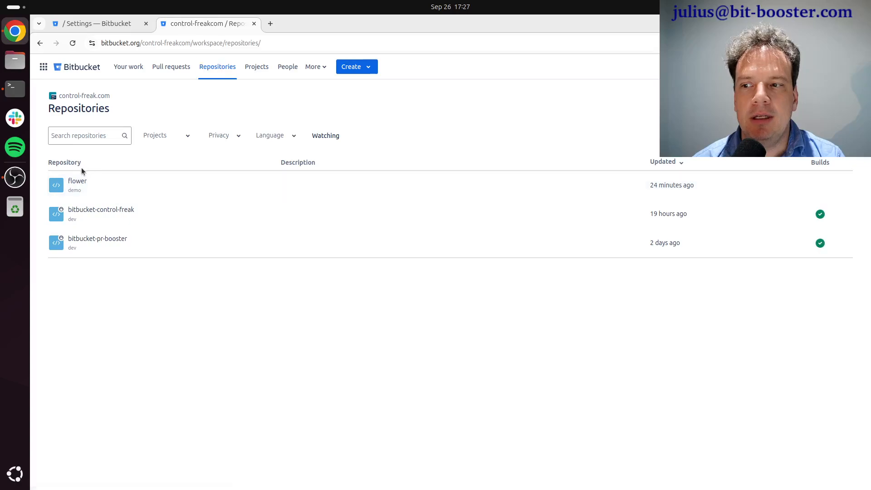
left_click(78, 181)
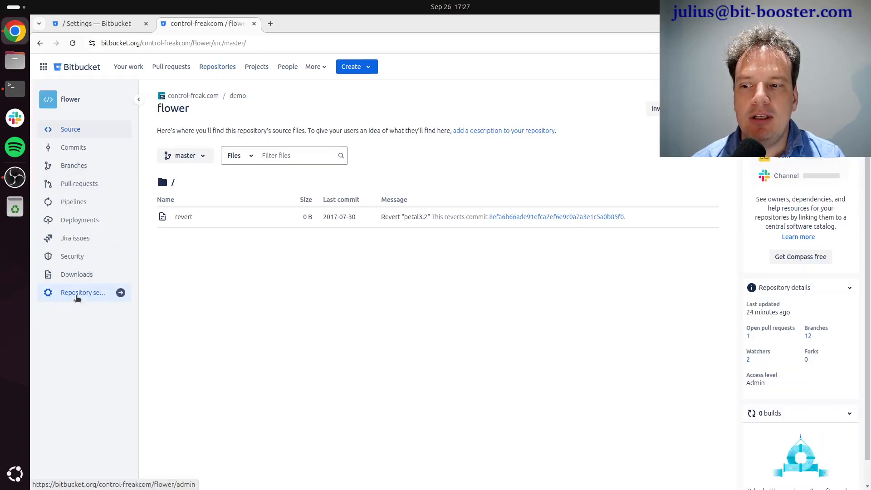
left_click(77, 293)
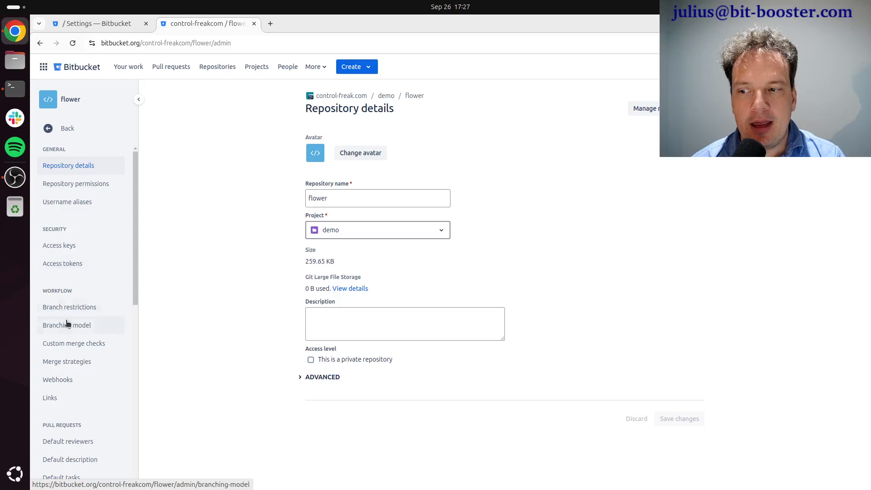
left_click(77, 308)
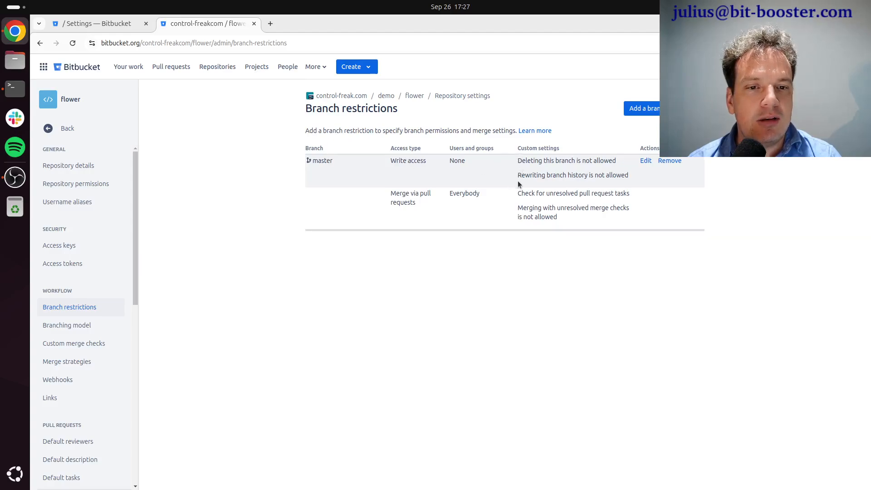
Step: Examine the master branch restriction's write access, merge access via pull requests, and branch deletion rule
double_click(534, 160)
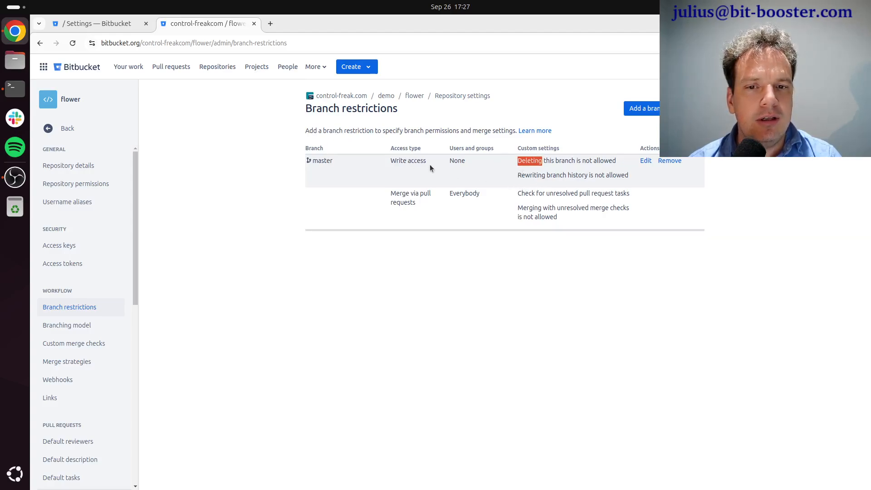
double_click(457, 160)
left_click_drag(386, 161, 427, 162)
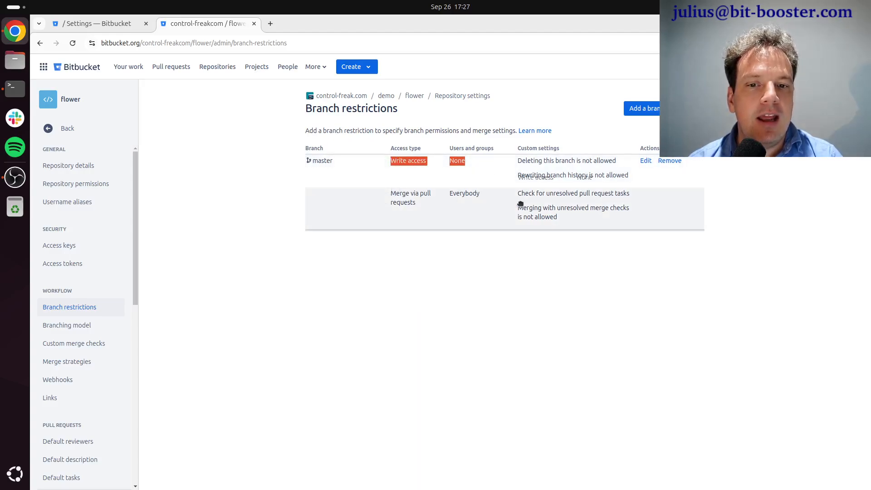
left_click_drag(389, 194, 498, 215)
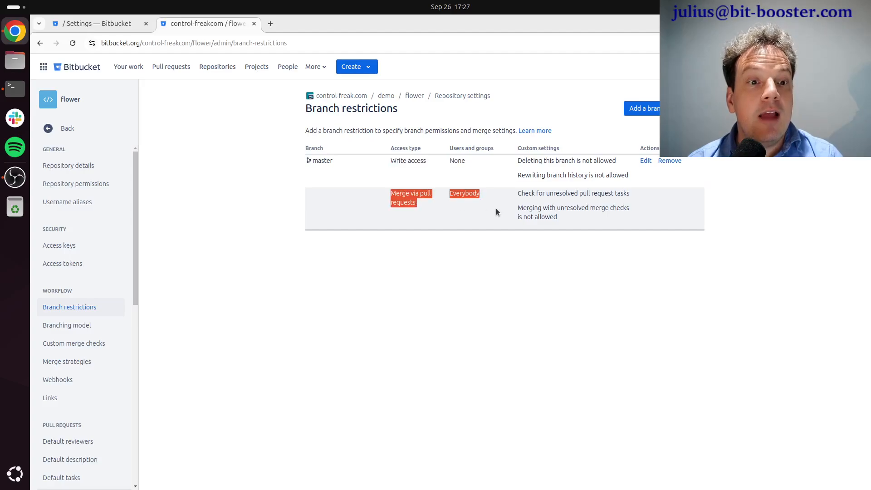
Step: Examine the master restriction's merge settings for unresolved pull request tasks and unresolved merge checks, and save the restriction without changes
left_click(645, 162)
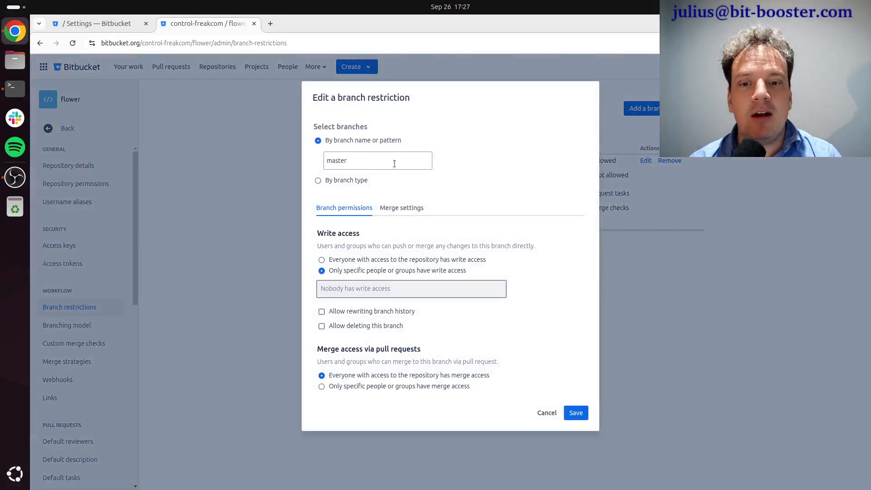
left_click(394, 209)
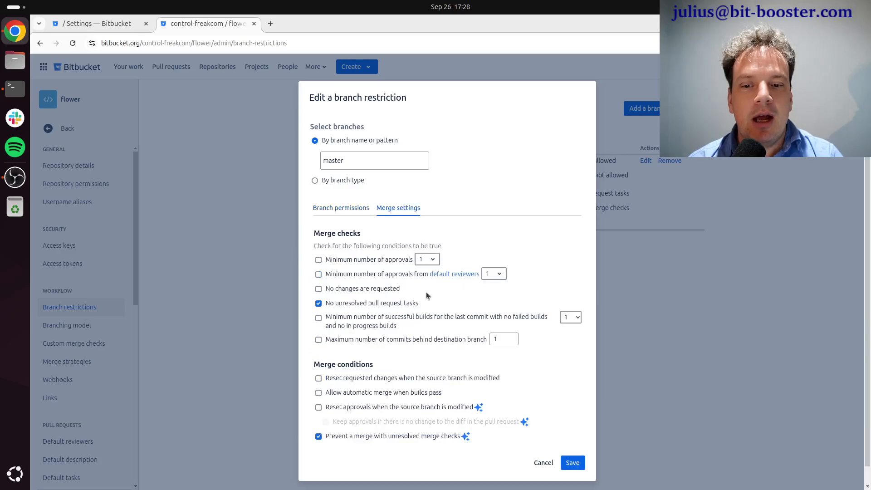
left_click_drag(420, 303, 323, 305)
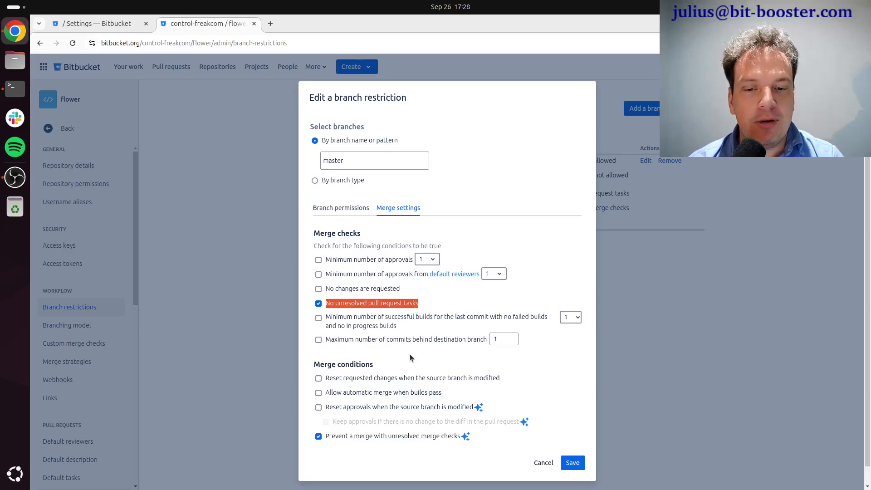
left_click(459, 435)
left_click_drag(459, 435, 318, 436)
left_click(318, 436)
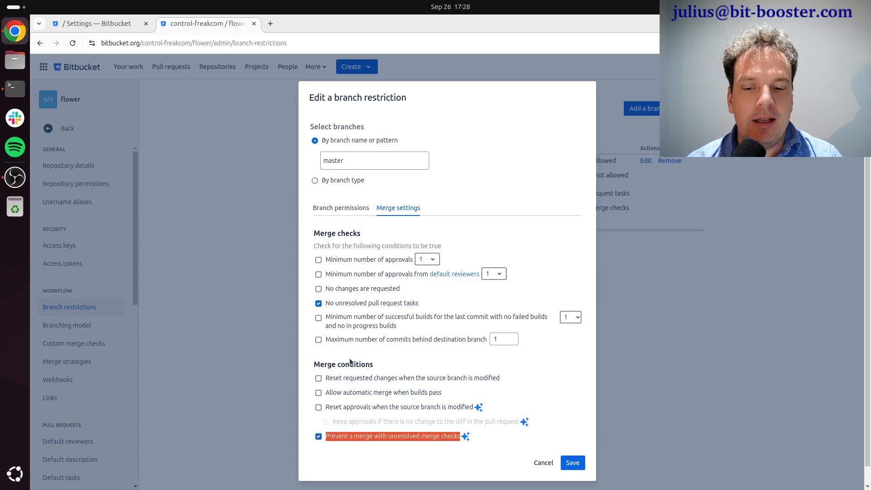
triple_click(404, 305)
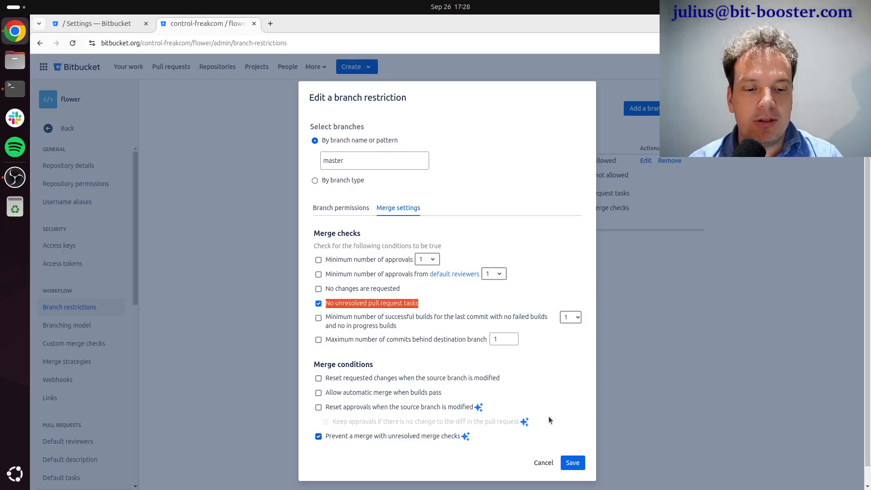
left_click(569, 463)
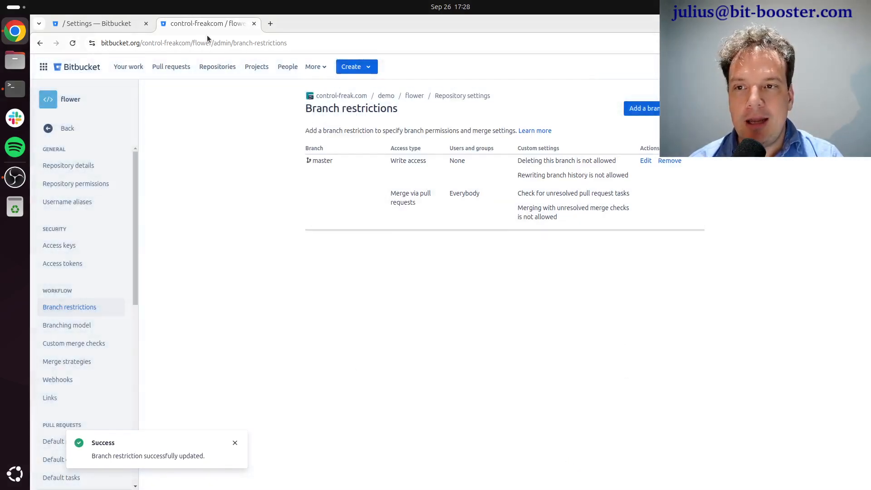
Step: Create a pull request titled "cow say moo moo moo" in the flower repository from branch to master
left_click(217, 66)
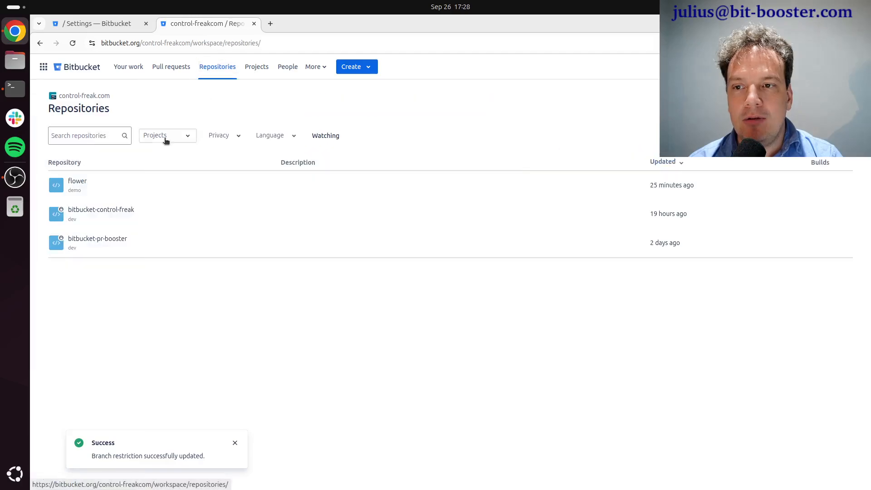
left_click(76, 182)
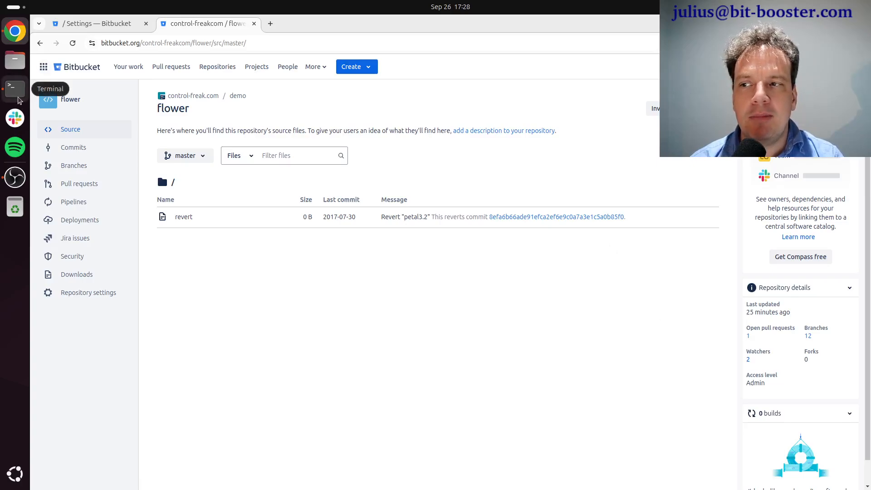
left_click(105, 187)
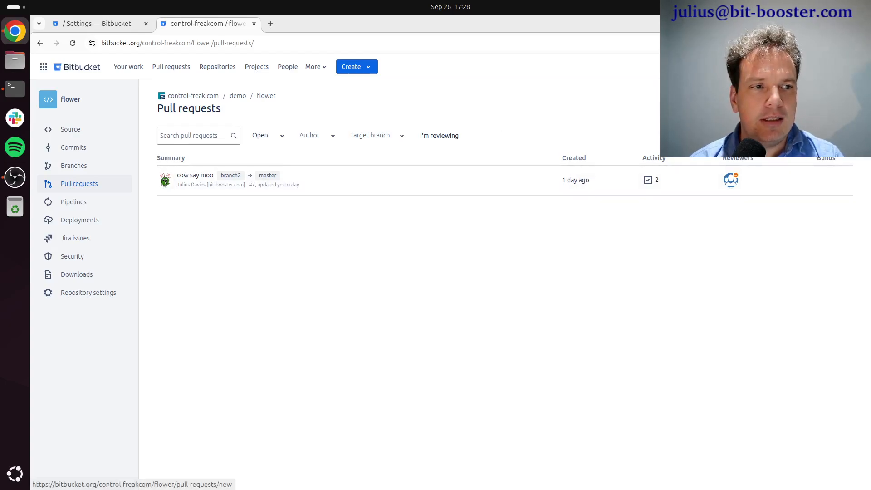
left_click(819, 108)
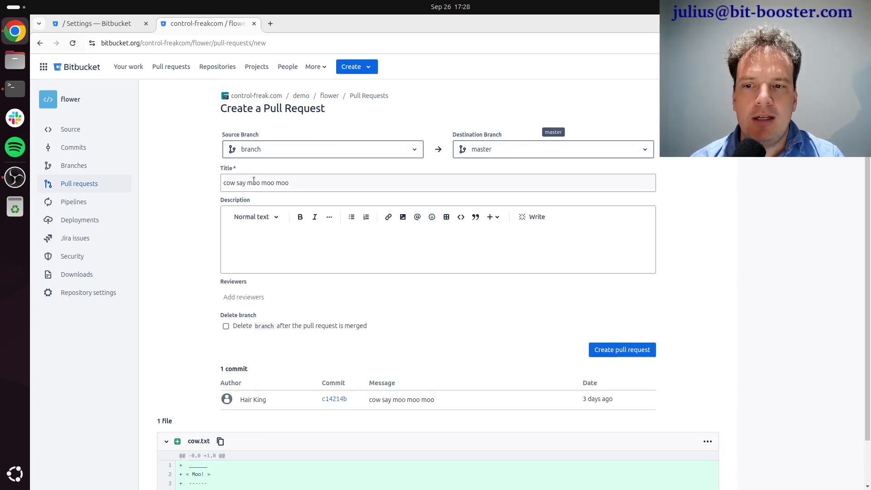
left_click(637, 352)
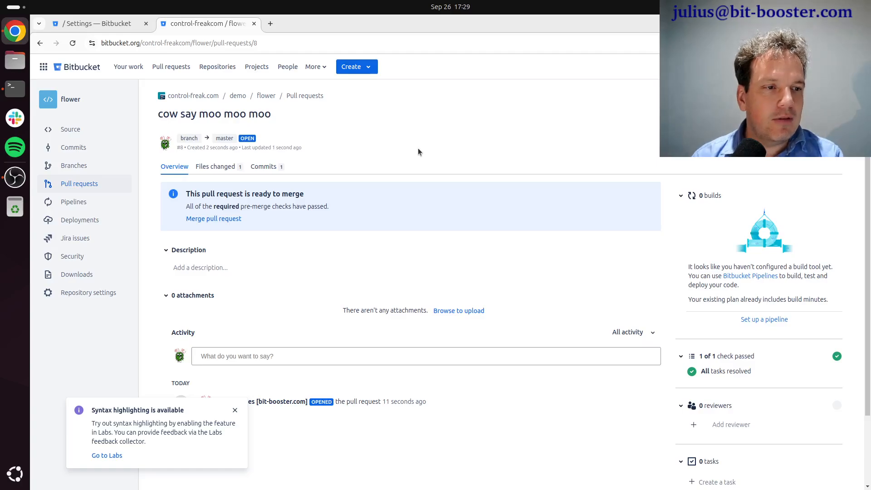
Step: View the merge dialog of the new pull request, dismiss it without merging, and reload the pull request
left_click(809, 141)
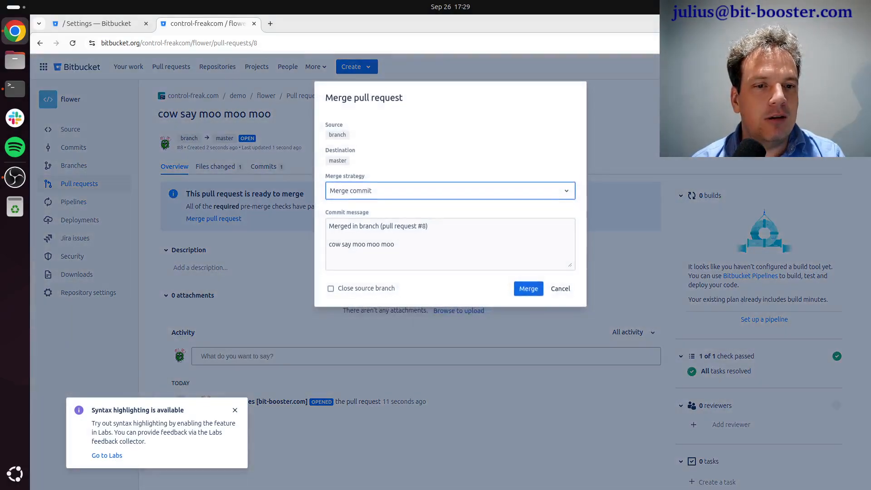
left_click(636, 272)
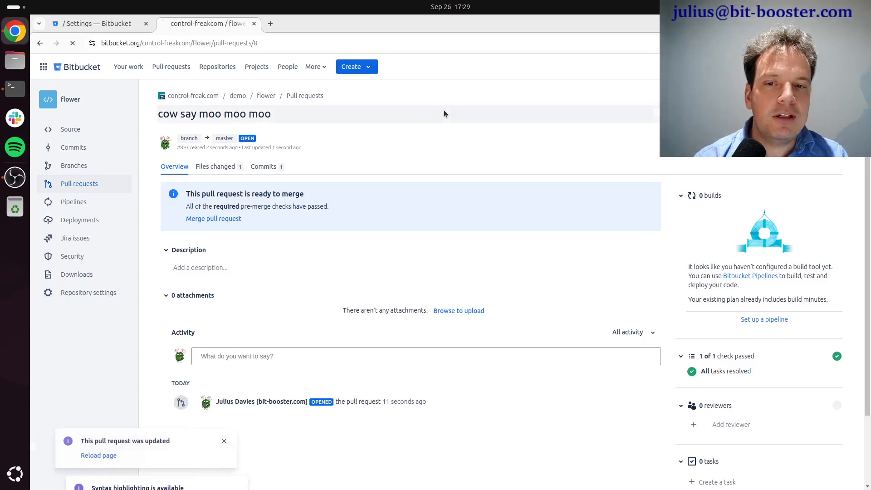
key("ctrl+r")
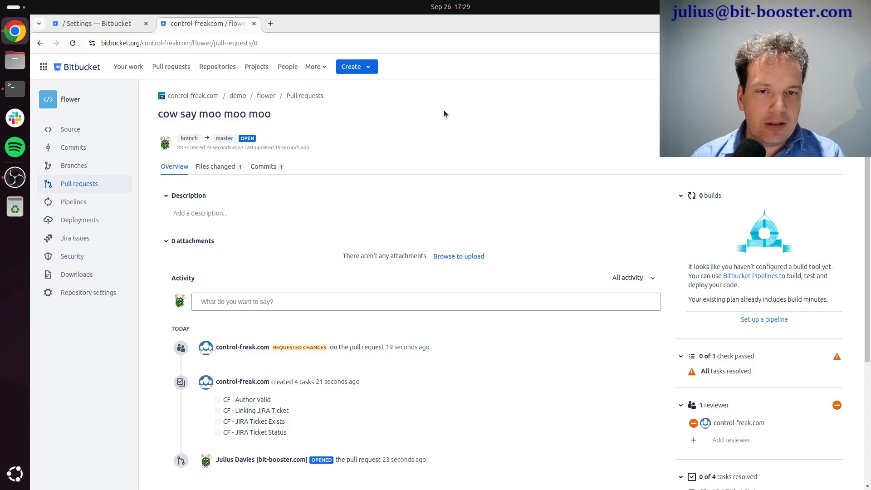
Step: Examine the Control Freak tasks on the pull request, covering JIRA Ticket Status, JIRA Ticket Exists, Linking JIRA Ticket and Author Valid
scroll(415, 319, "down", 2)
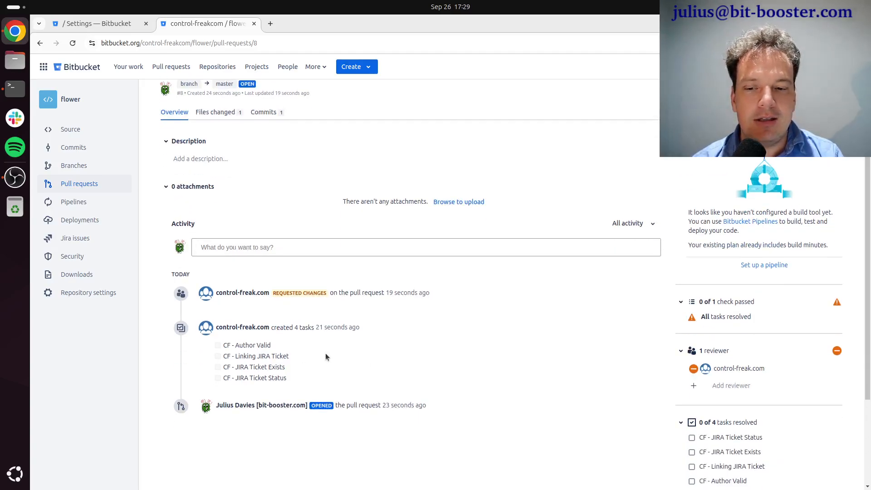
scroll(331, 326, "down", 3)
left_click_drag(767, 401, 688, 358)
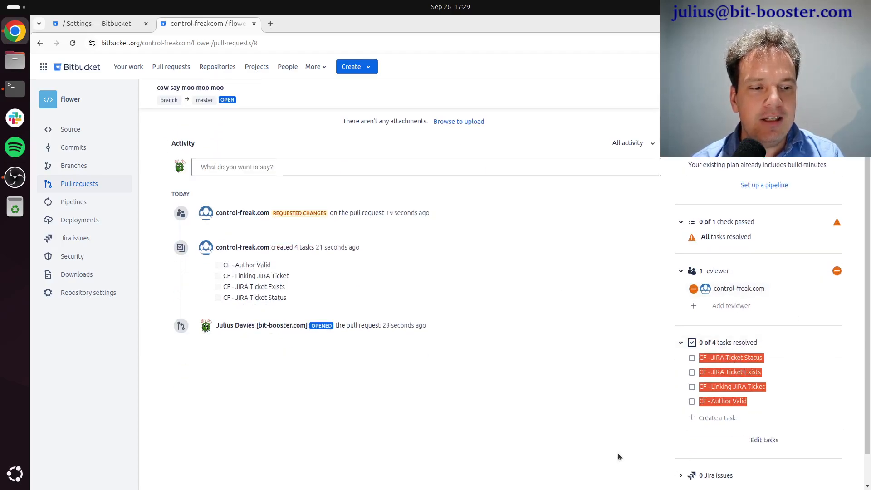
left_click(516, 341)
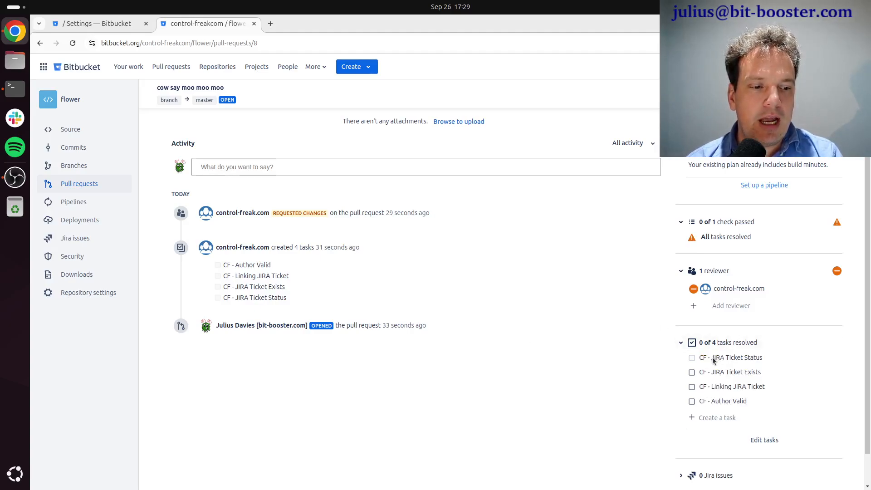
left_click_drag(712, 357, 725, 372)
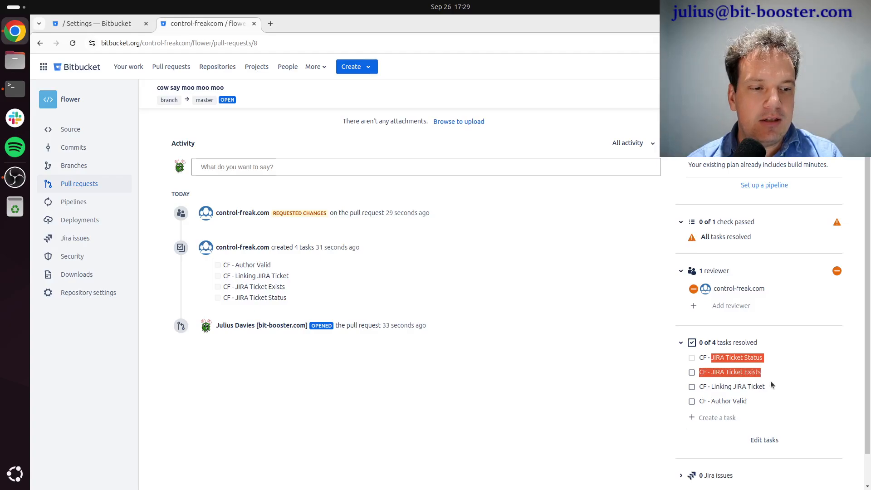
left_click_drag(755, 402, 710, 401)
left_click(533, 325)
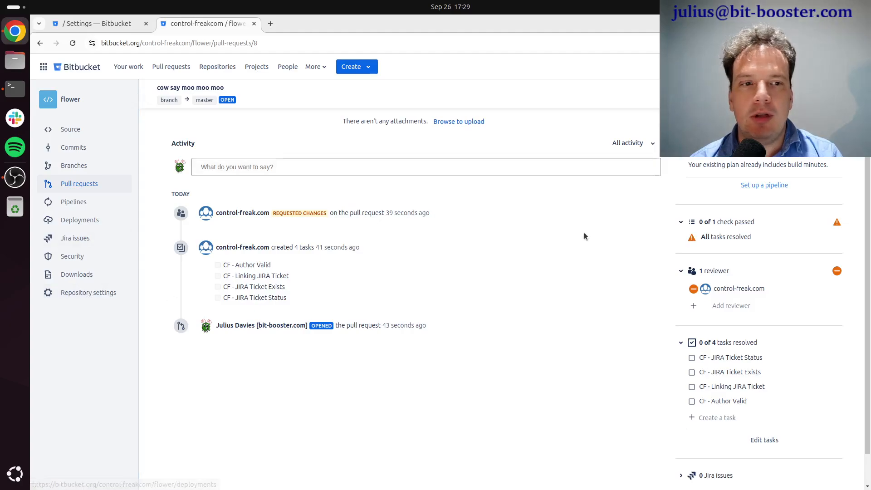
Step: Open PR-Booster's Amend dialog for the pull request and view the author choices, keeping the current author
scroll(527, 244, "up", 5)
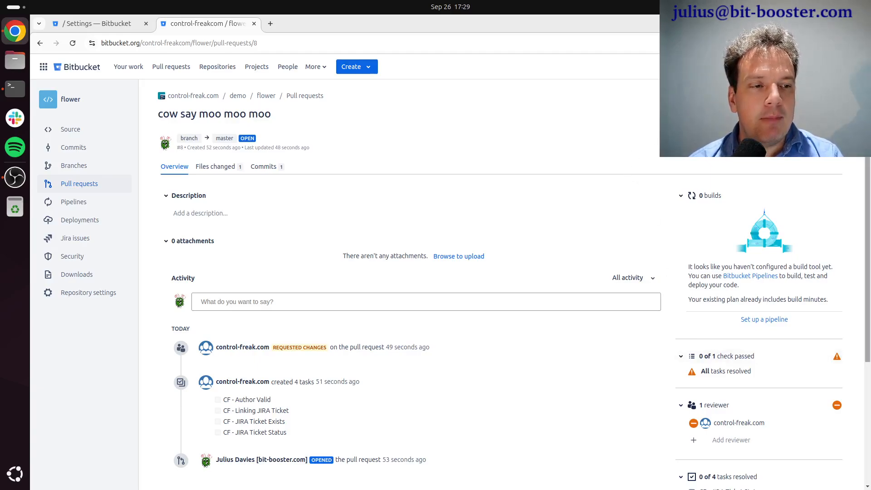
left_click(835, 143)
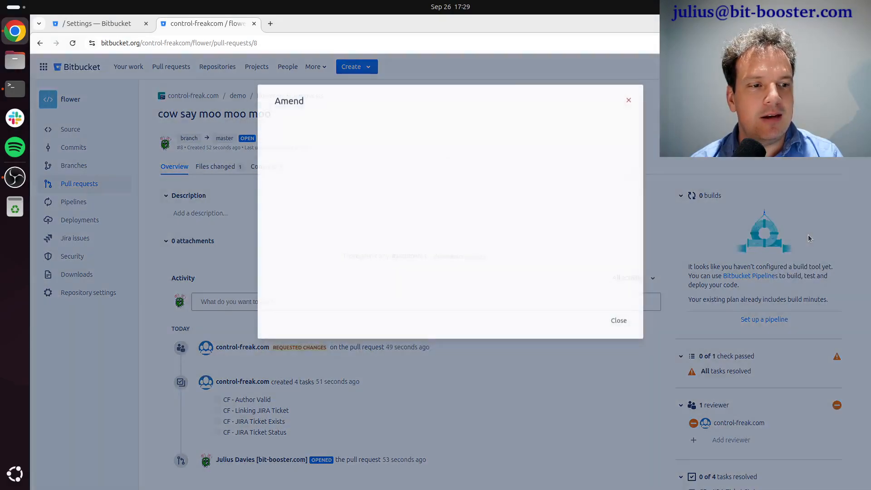
left_click(810, 238)
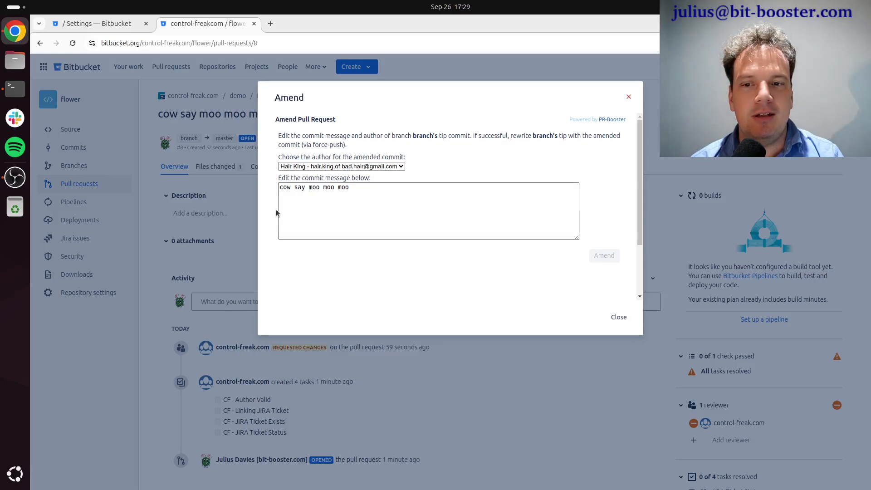
left_click(349, 168)
left_click(350, 177)
Step: Amend the tip commit's message to "[TKT-2] - cow say moo moo moo"
key("Tab")
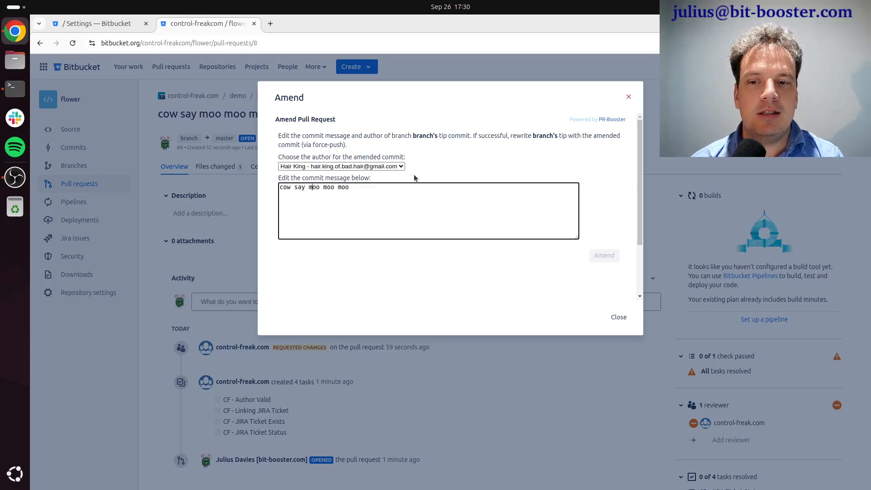
type("[TKT-21")
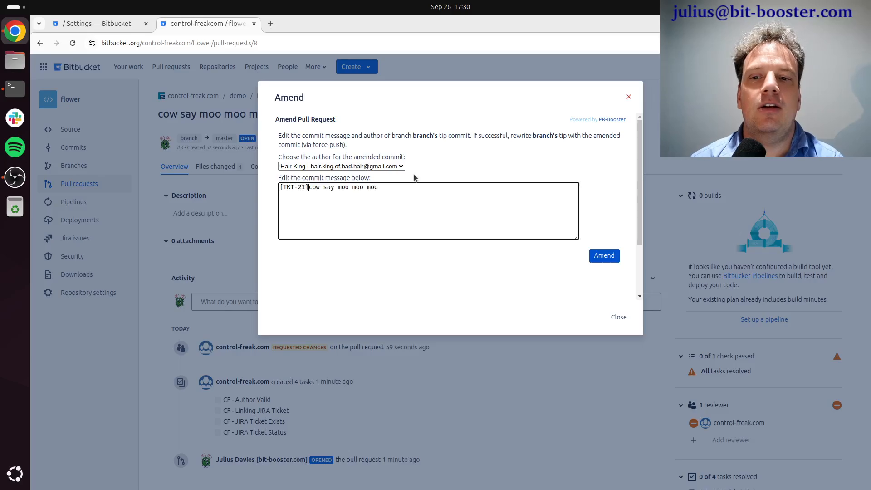
key("BackSpace")
type("]-")
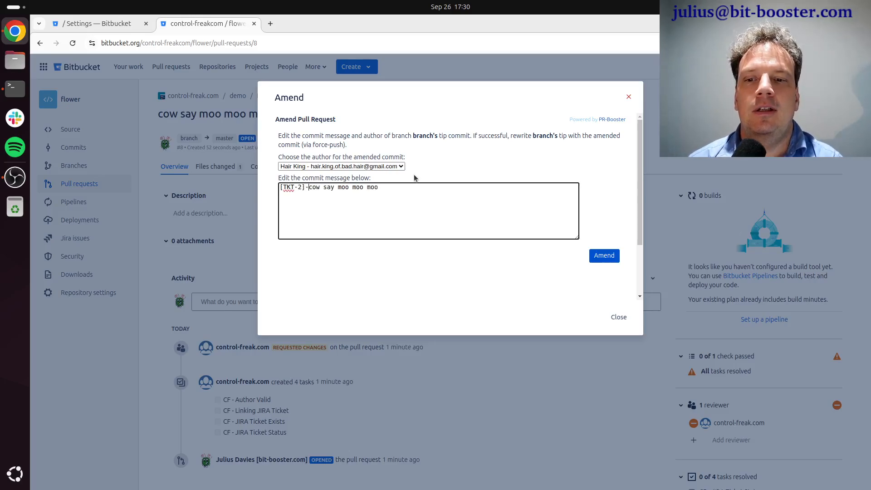
key("BackSpace")
key("BackSpace")
type("-")
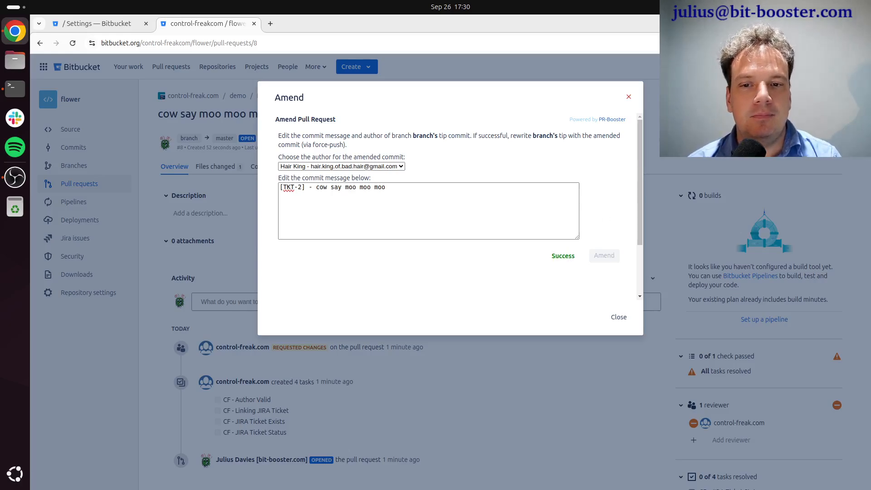
Step: Close the Amend dialog, reload the pull request and review the status of its Control Freak tasks
left_click(643, 320)
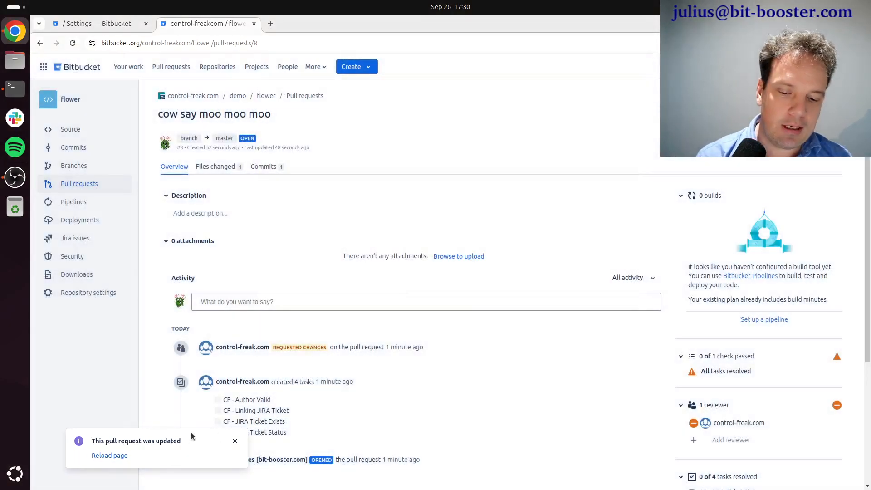
key("F5")
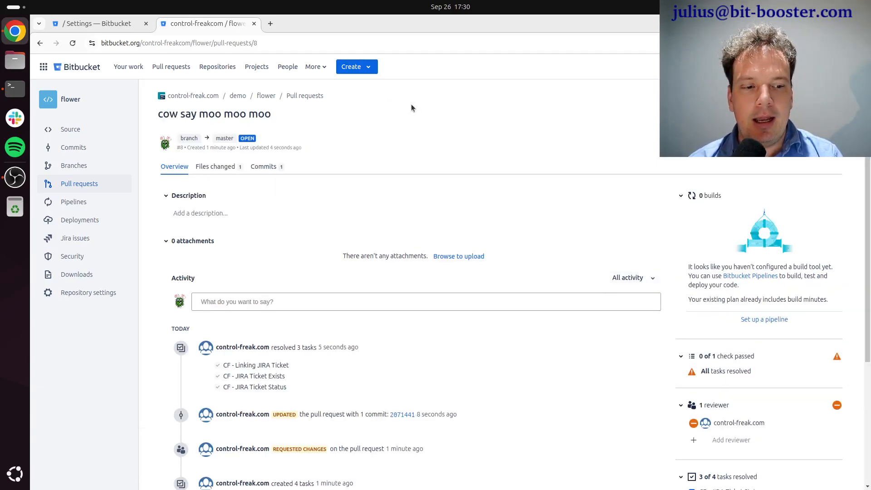
scroll(411, 107, "down", 5)
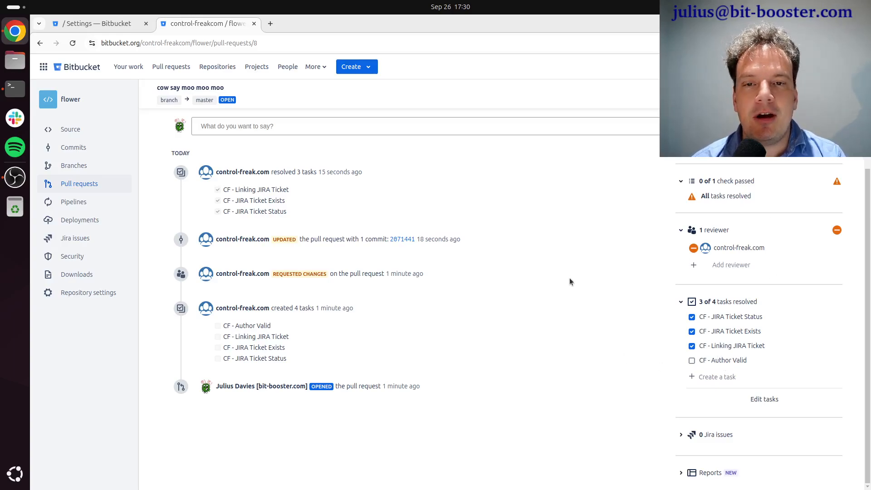
Step: Switch to the terminal and run git pull -r --autostash in the flower repository
left_click(14, 91)
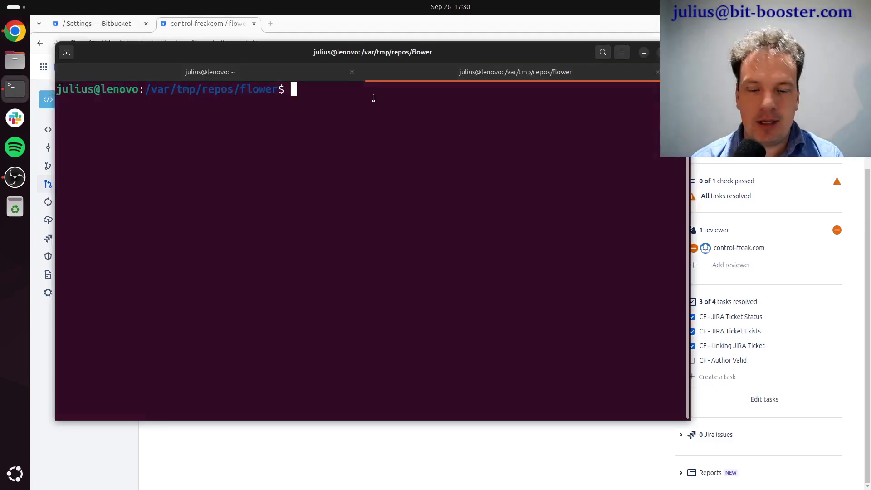
type("git pull -r --a")
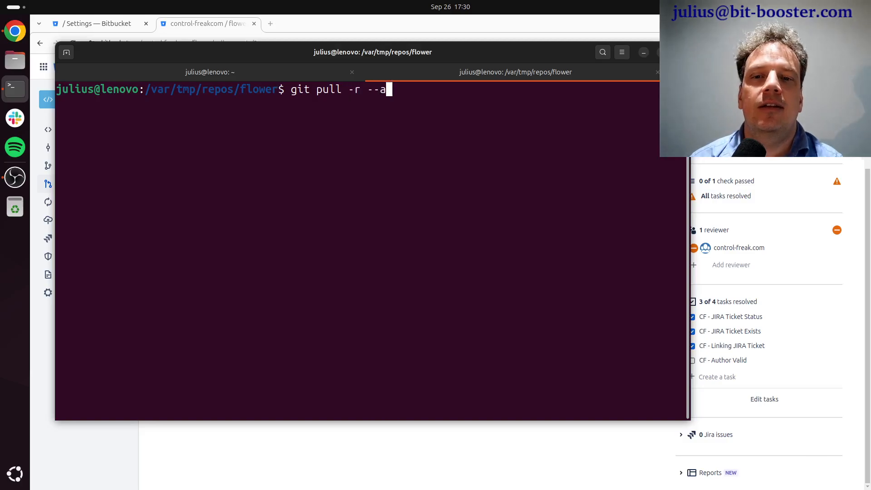
type("utostash")
key("Return")
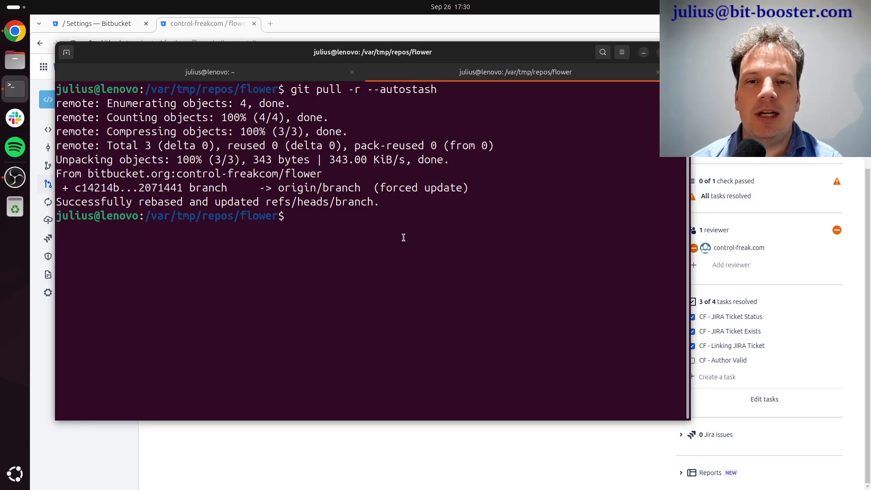
Step: Show the branch's commit history with git log to check the amended commit
type("git ")
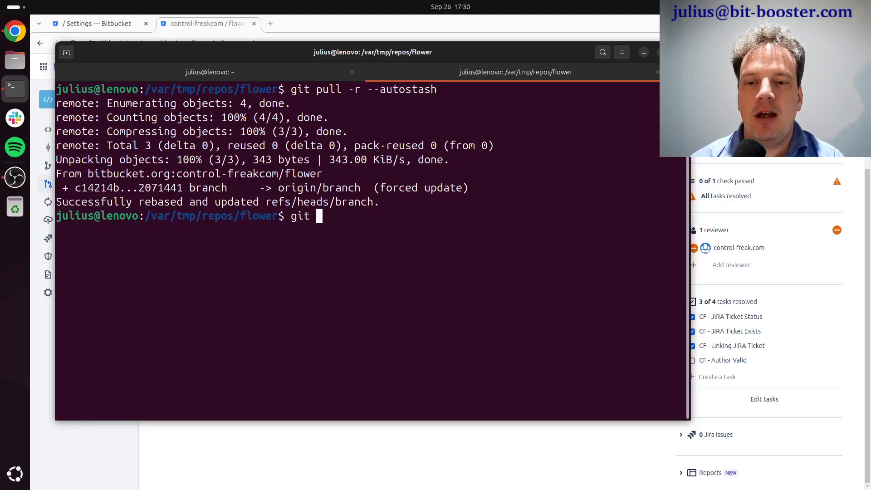
type("l")
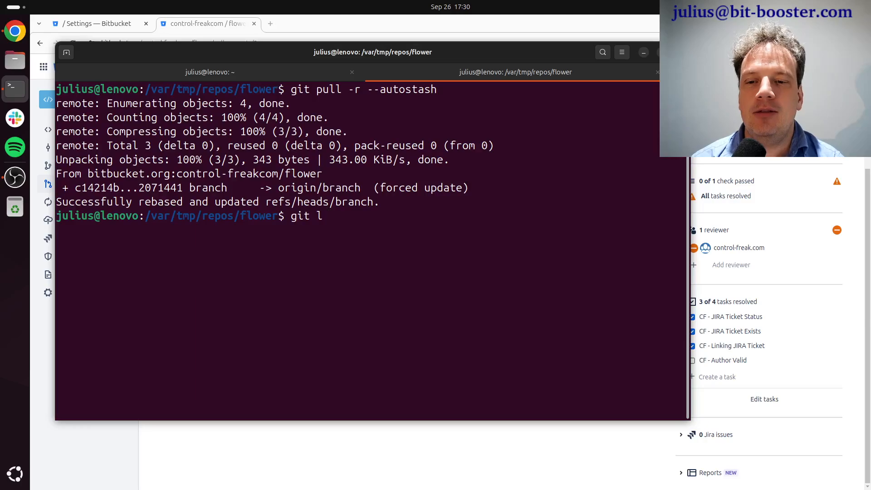
type("og")
key("Return")
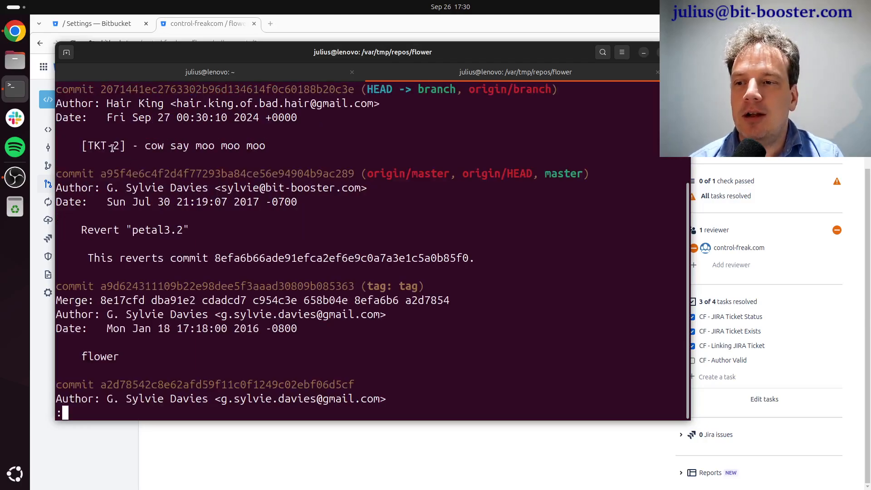
Step: Examine the message and author of the tip commit in the git log output
triple_click(308, 142)
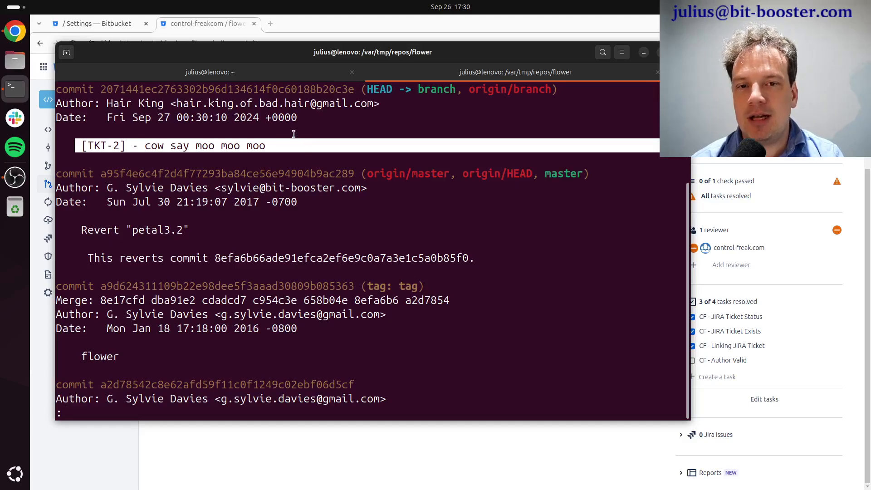
left_click(293, 134)
left_click_drag(94, 104, 378, 103)
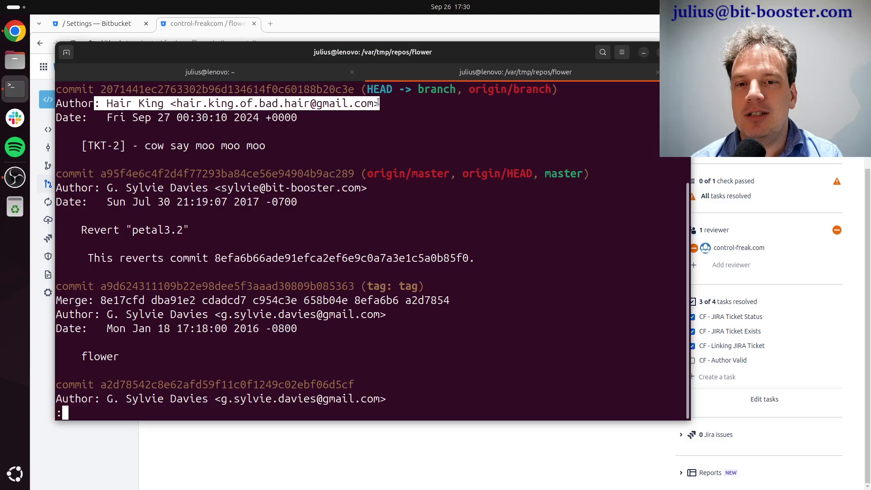
left_click(375, 122)
Step: Quit the git log view and clear the terminal
type("qckear")
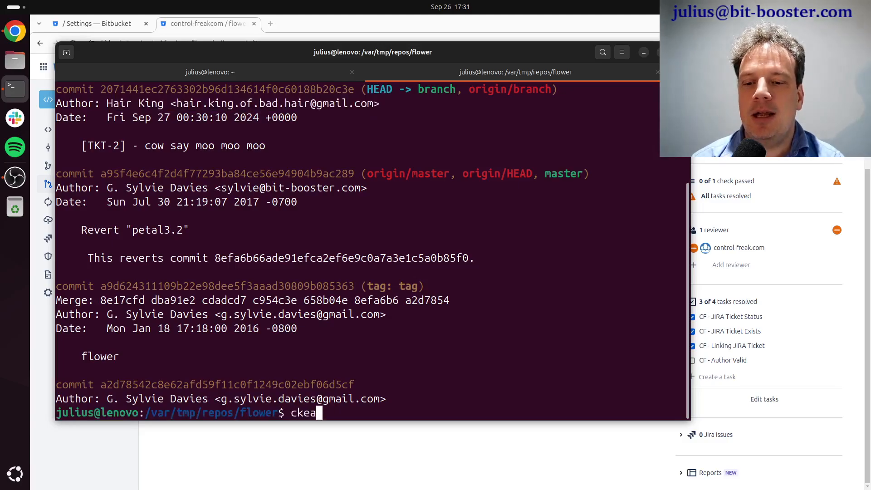
key("BackSpace")
key("BackSpace")
key("BackSpace")
key("BackSpace")
type("lear")
key("Return")
Step: Run git show --pretty=raw and compare the tip commit's author and committer lines
type("git ")
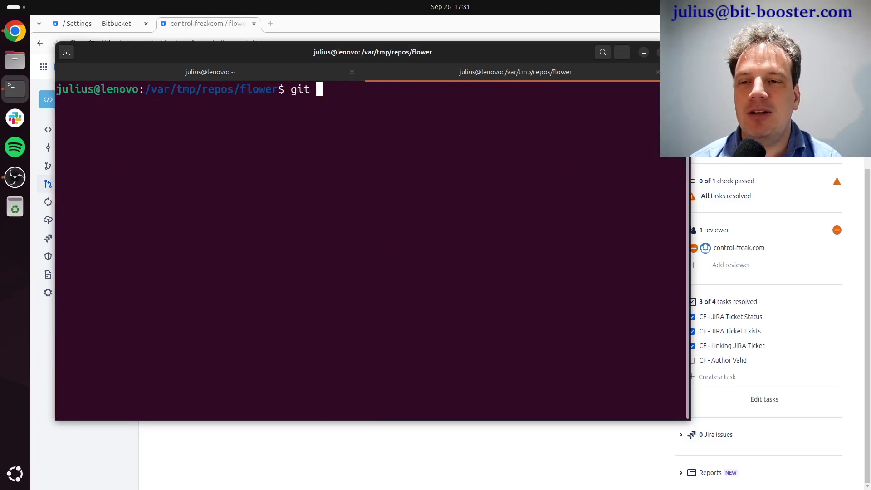
type("show --pretty=raw")
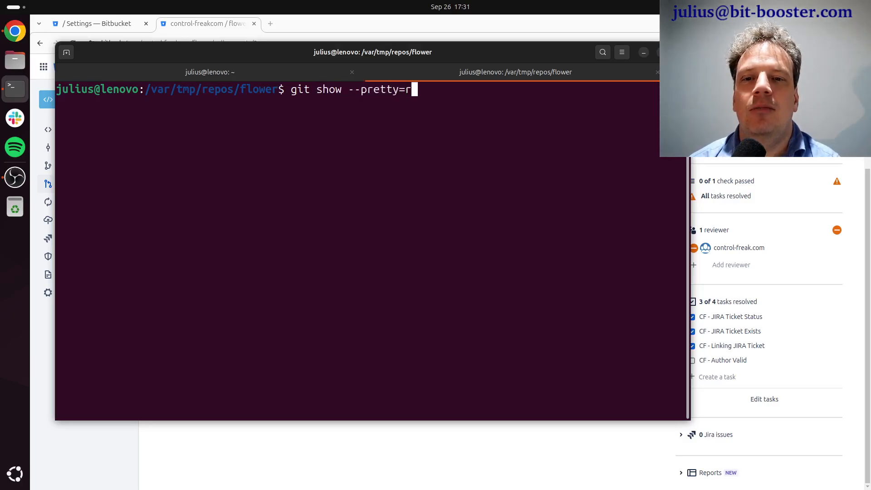
key("Return")
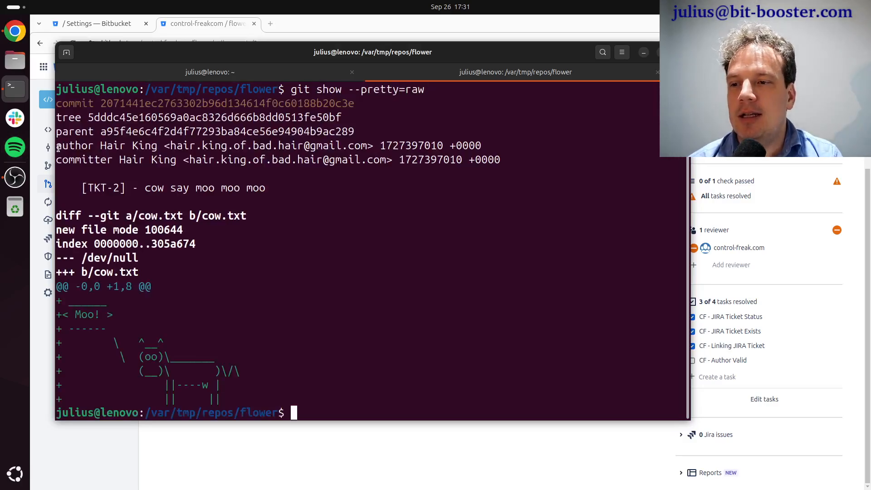
left_click_drag(57, 145, 608, 177)
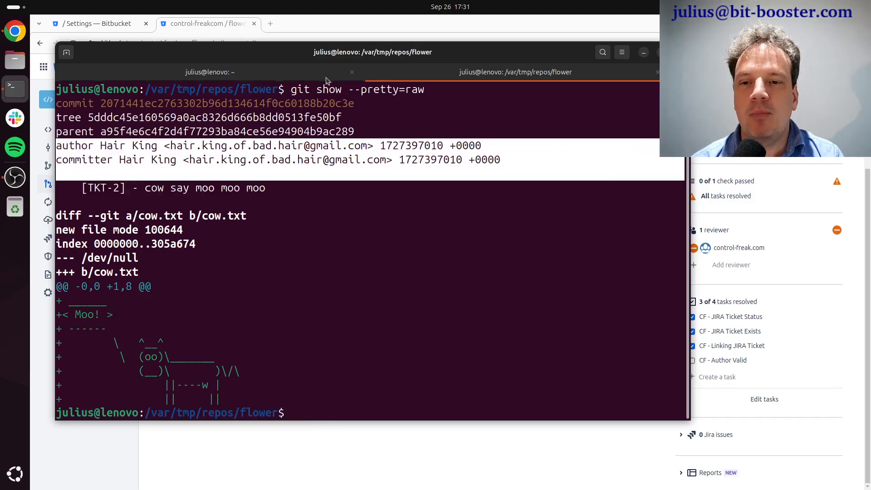
left_click(379, 232)
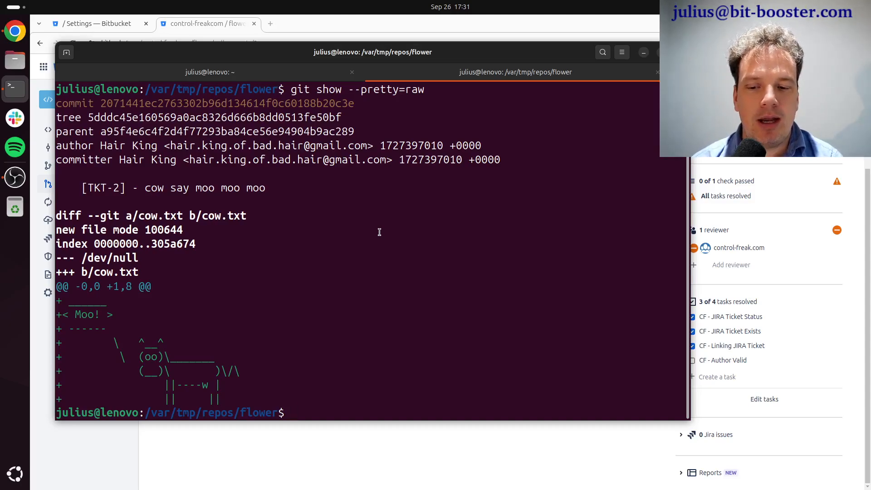
Step: Search the shell history for 'git config' commands using history piped into grep
type("history | grep ")
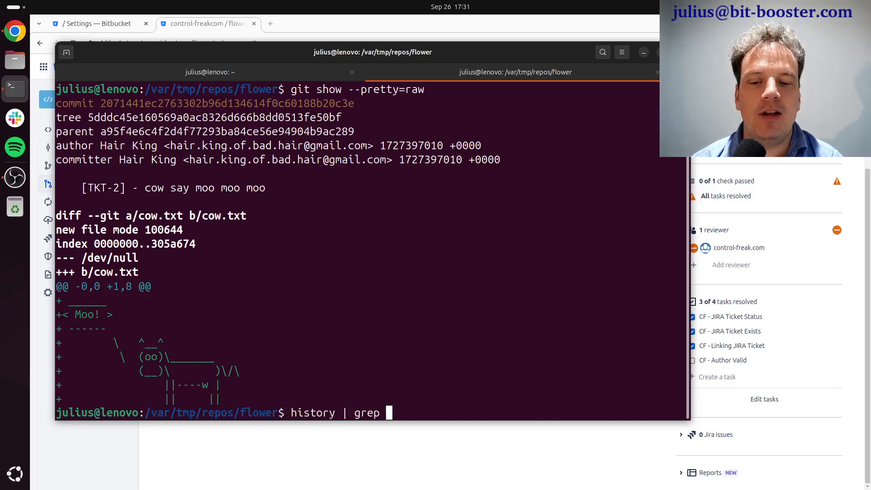
type("git")
key("BackSpace")
key("BackSpace")
key("BackSpace")
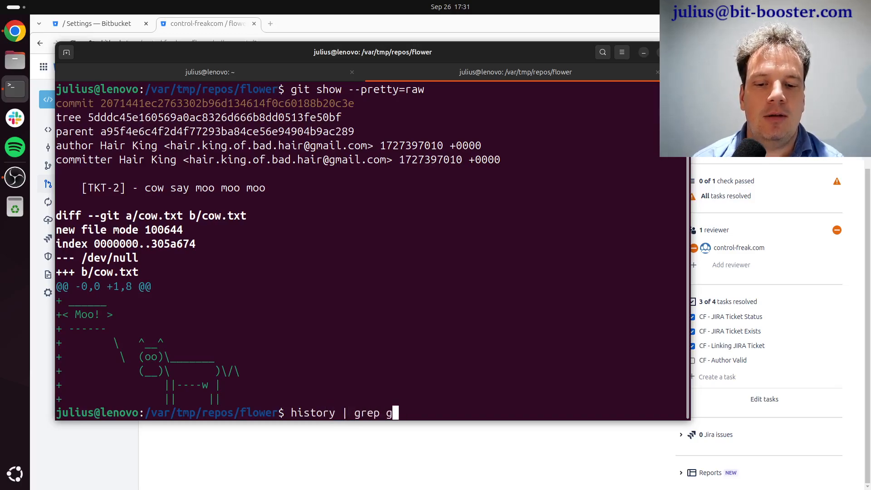
type("'git config'")
key("Return")
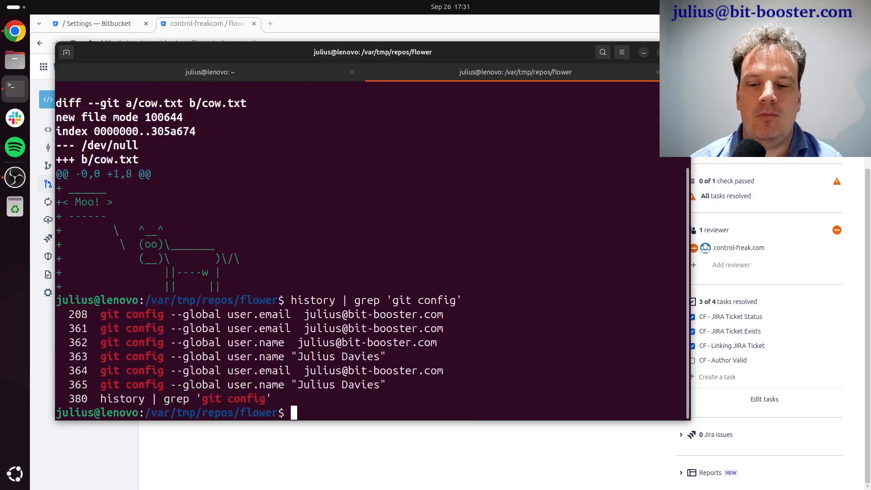
Step: Set the global git user.email to the developer's work e-mail by reusing the git config command from the history
left_click_drag(101, 316, 439, 312)
middle_click(571, 300)
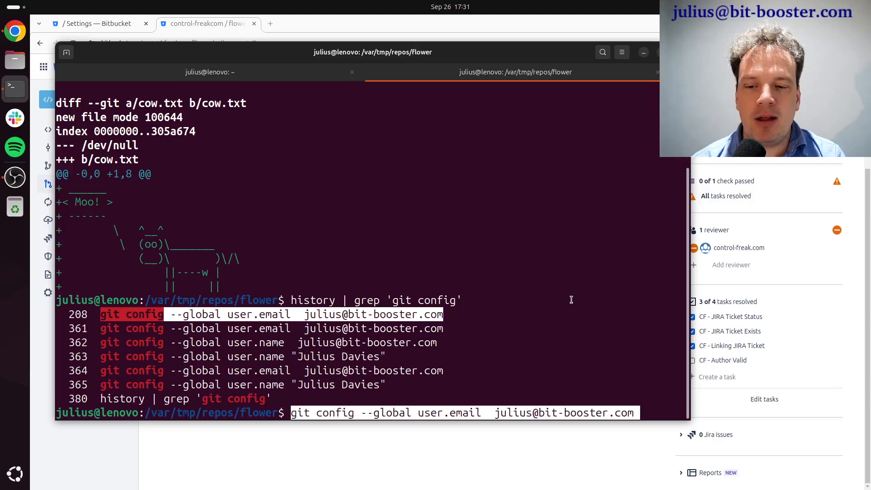
key("Return")
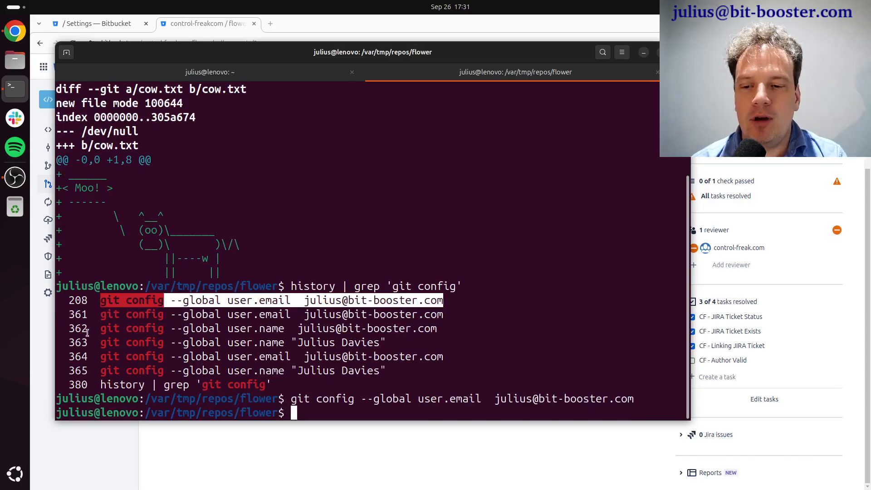
Step: Set the global git user.name to the developer's full name by reusing the matching git config command from the history
left_click_drag(108, 327, 431, 328)
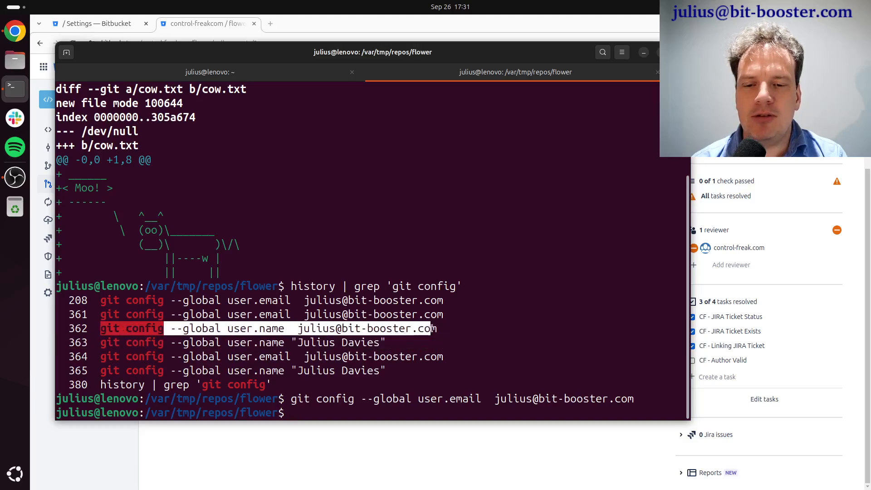
left_click(103, 342)
left_click_drag(102, 344, 385, 342)
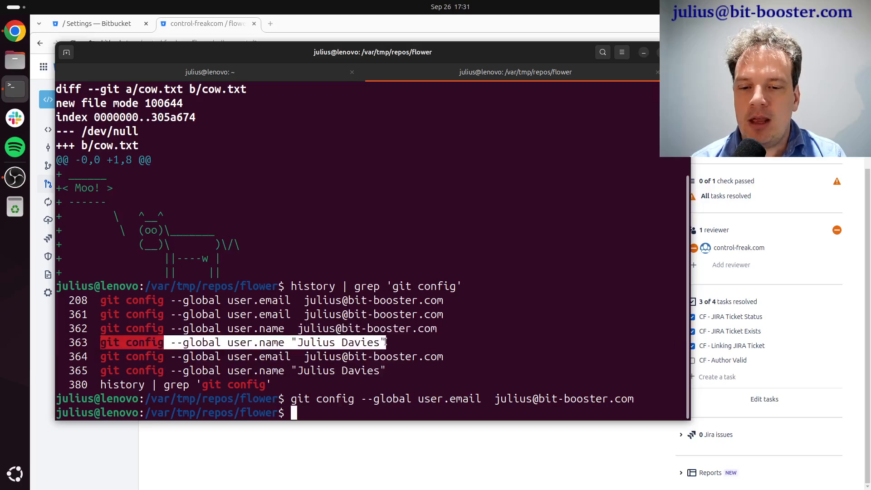
middle_click(387, 342)
key("Return")
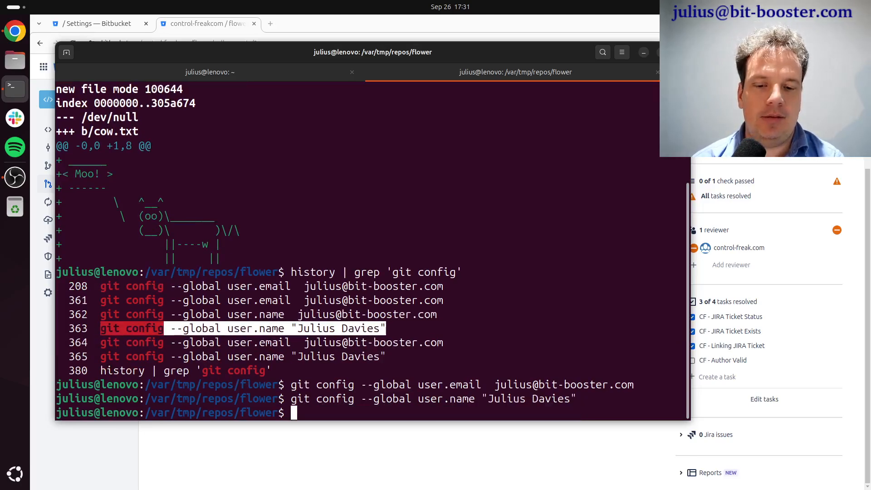
Step: Amend the tip commit with git commit --amend, keeping its existing message
type("git commit --amen")
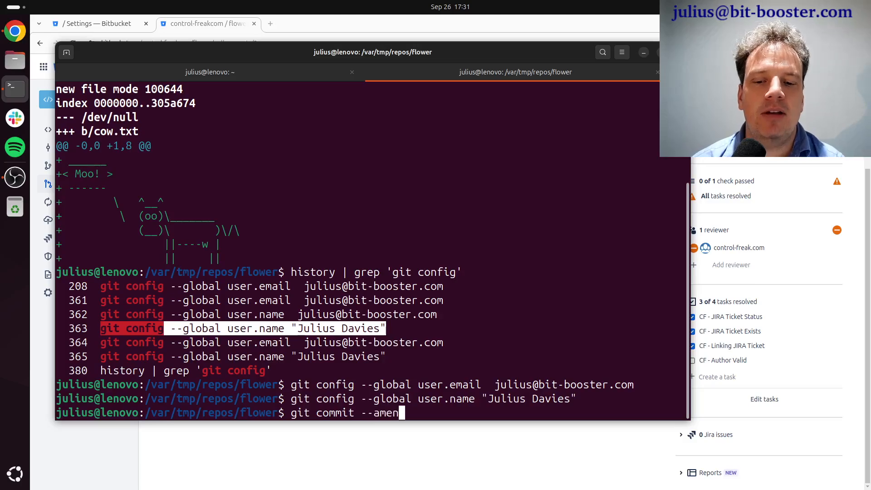
type("d")
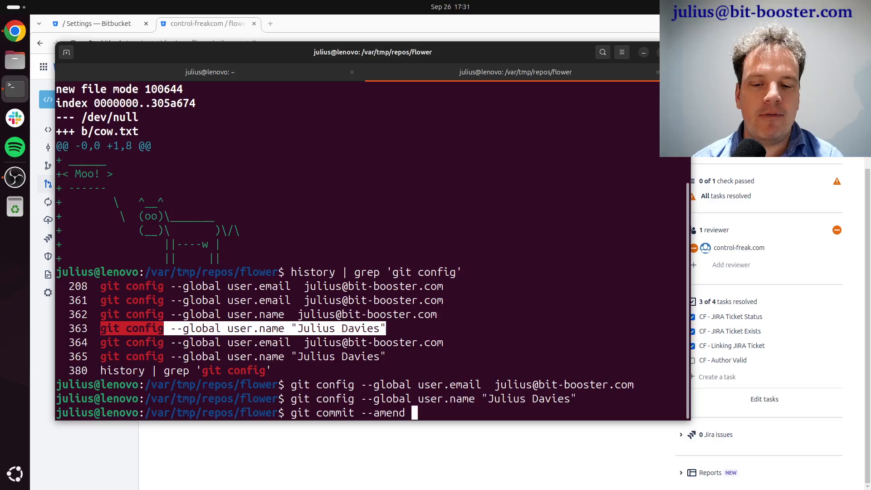
key("Return")
type(":wq")
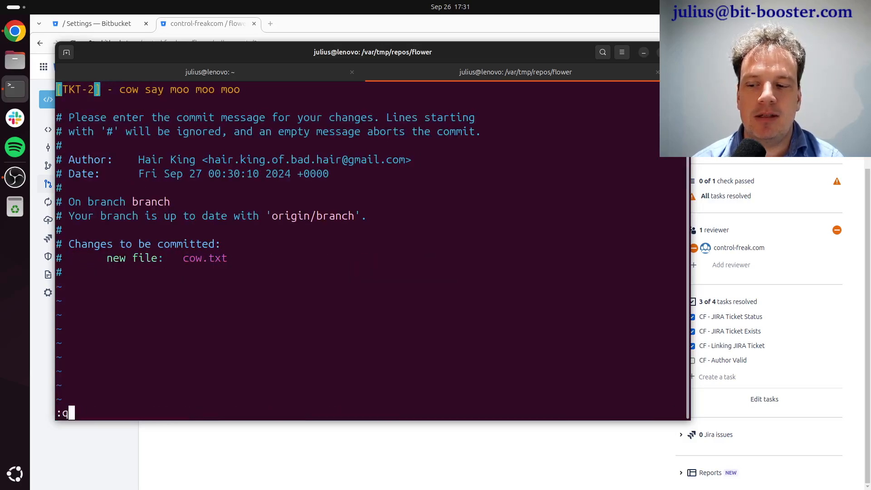
key("Return")
Step: Clear the terminal and run git show --pretty=raw to check the amended commit's committer and author lines
type("clear")
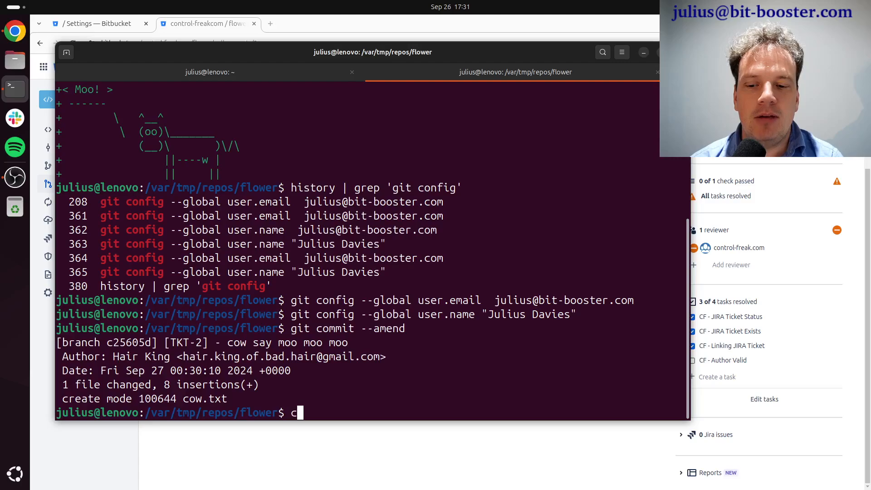
key("Return")
type("git show -")
type("-pretty=raw")
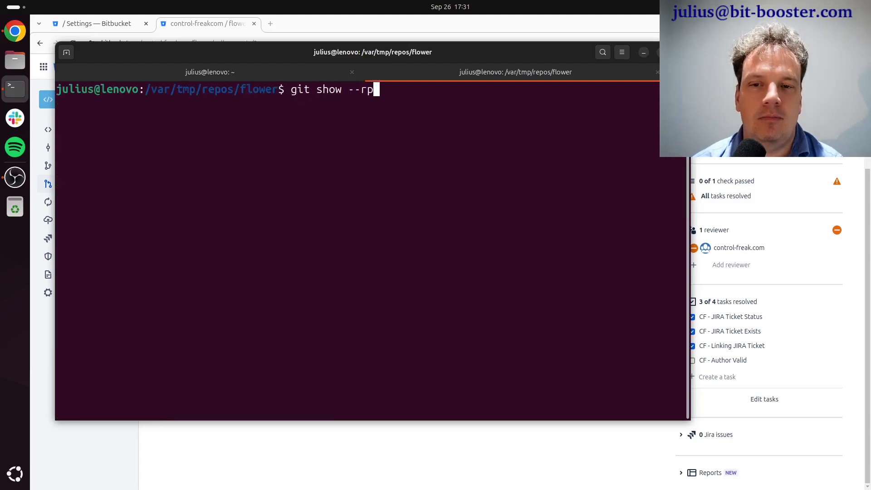
key("Return")
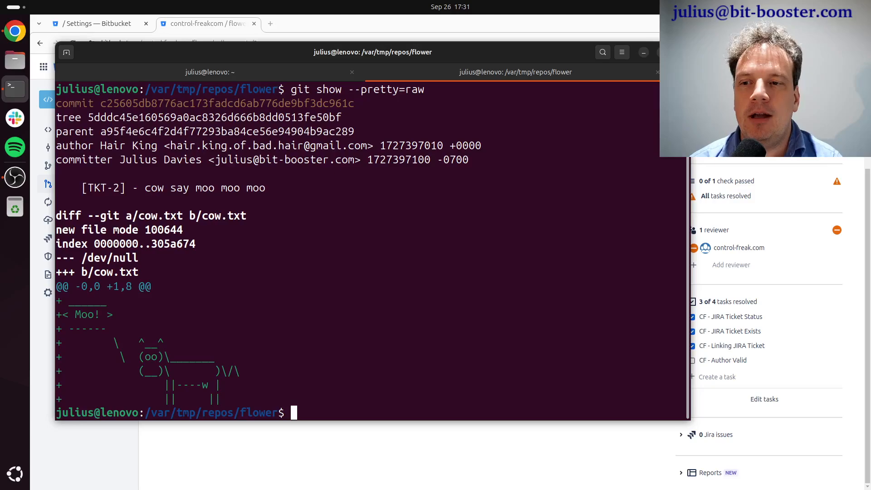
triple_click(86, 161)
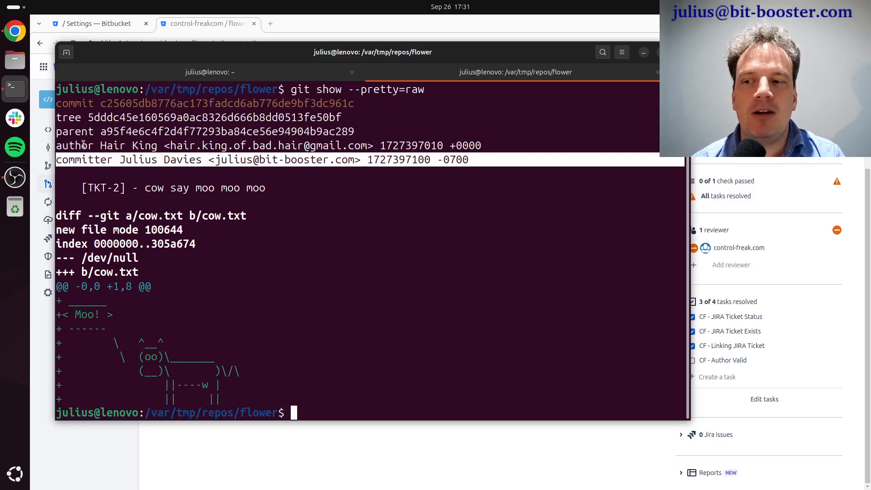
triple_click(82, 144)
left_click(368, 273)
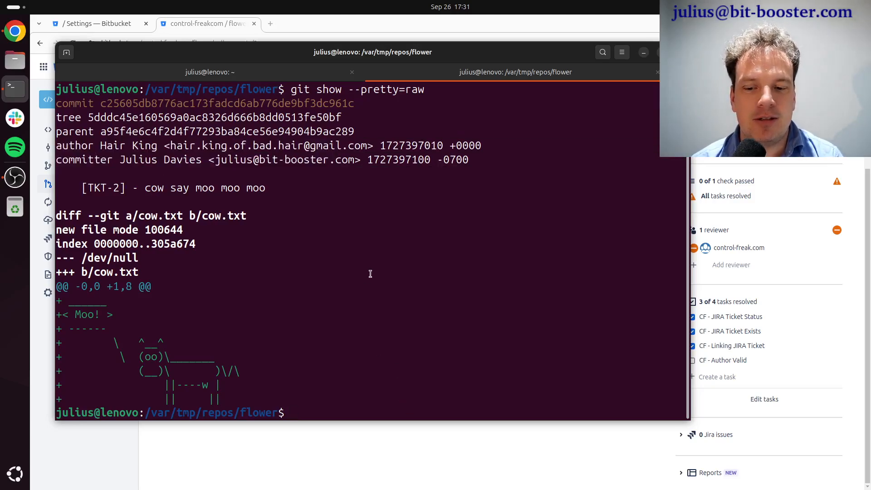
Step: Amend the tip commit with git commit --amend --reset-author, keeping its existing message
type("git commit a")
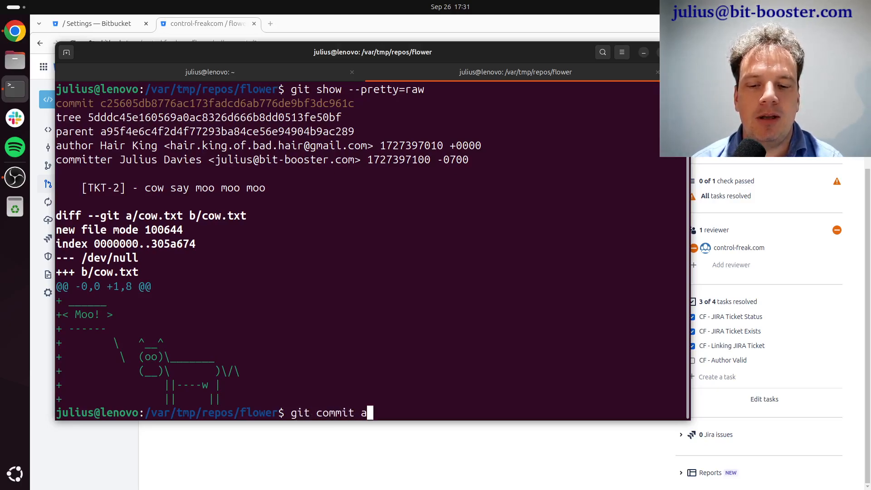
key("BackSpace")
type("--amend --reset-author")
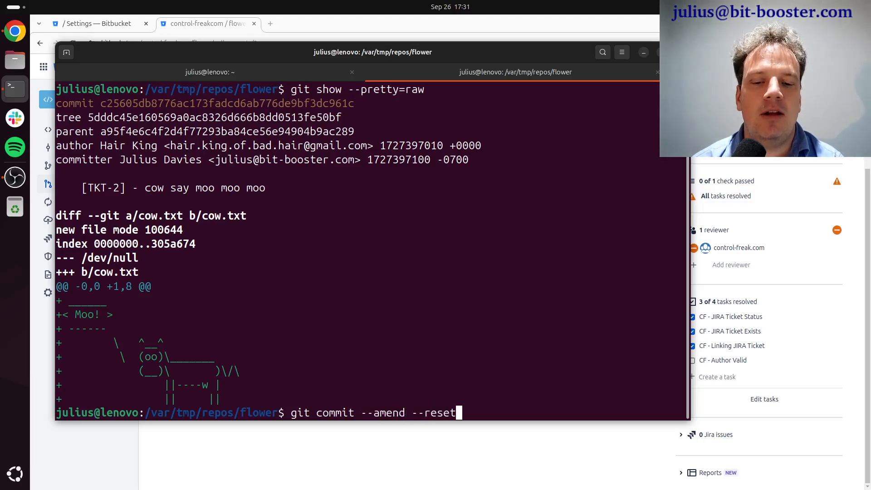
key("Return")
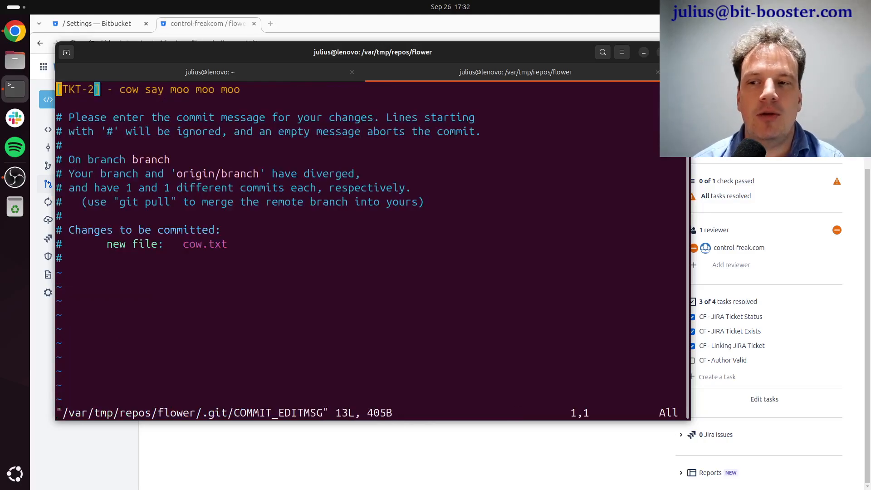
type(":wq")
key("Return")
Step: Clear the terminal and check the author and committer of the re-authored commit with git show --pretty=raw
type("clear")
key("Return")
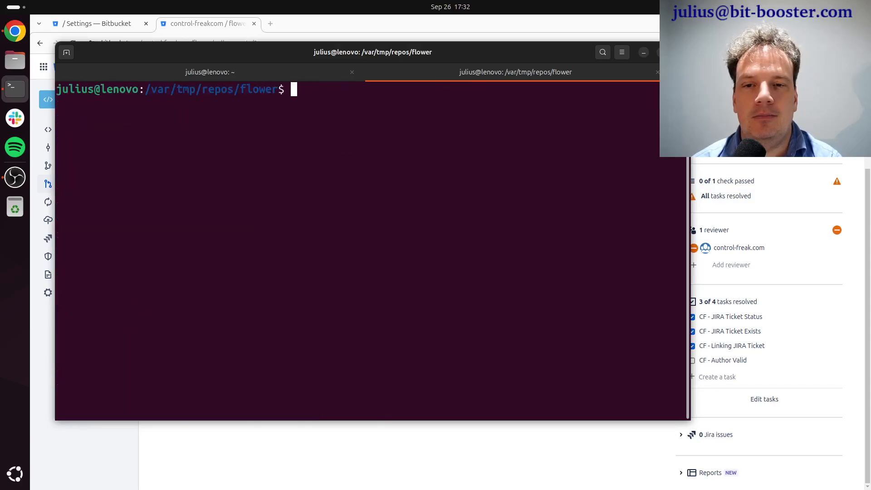
type("git show --pretty=raw")
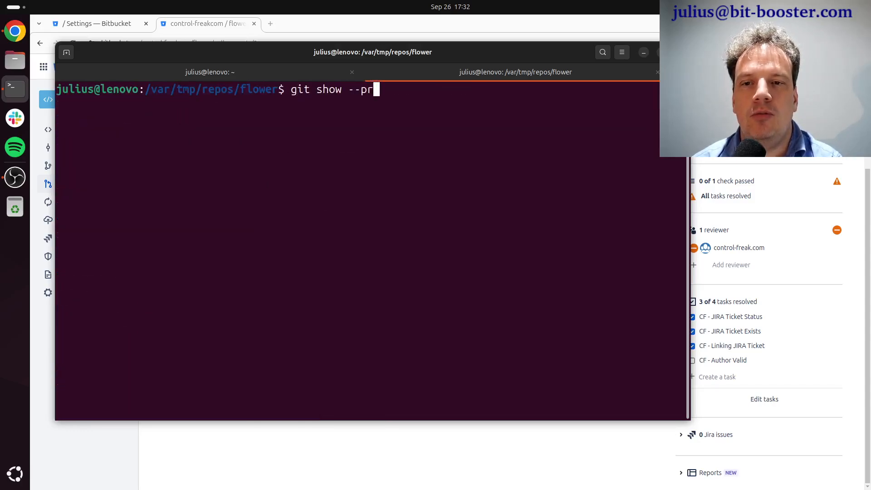
key("Return")
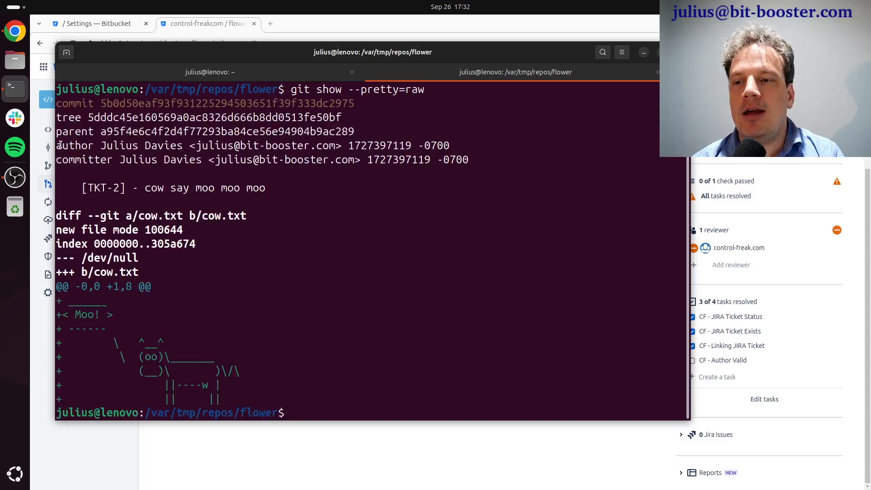
left_click_drag(57, 146, 549, 174)
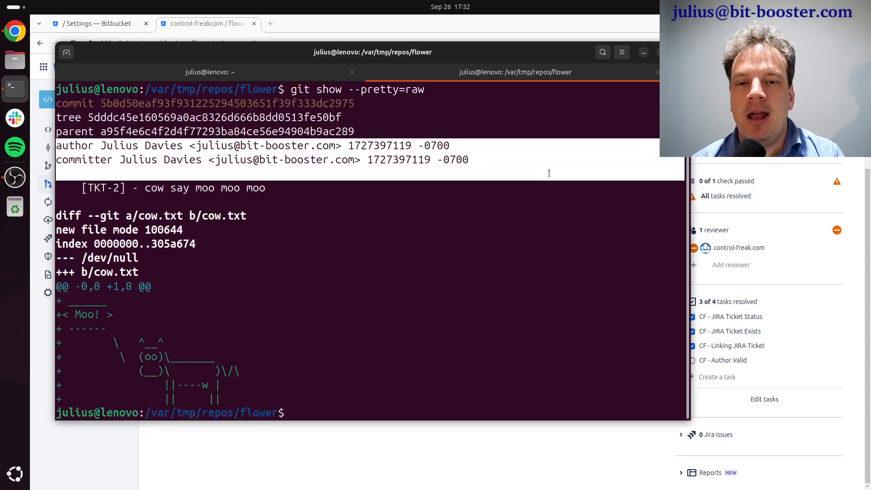
left_click(542, 174)
Step: Force-push the amended branch to Bitbucket with git push --force
type("gu")
key("BackSpace")
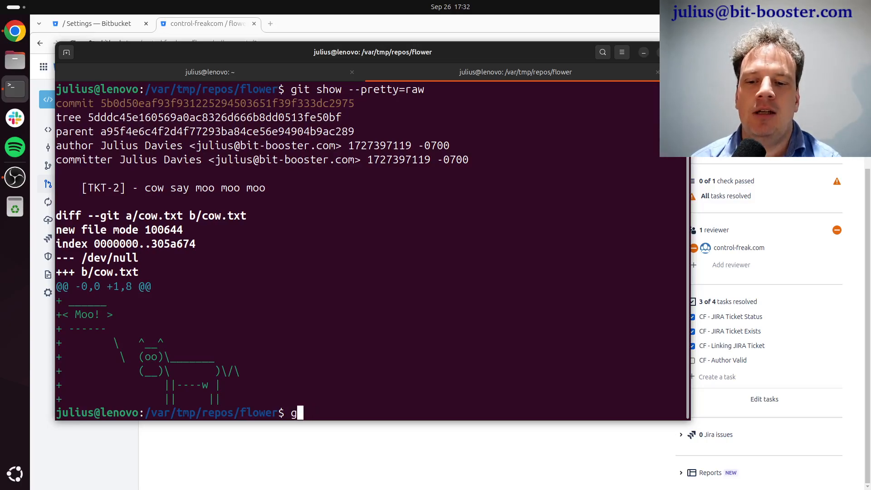
type("it push --force")
key("Return")
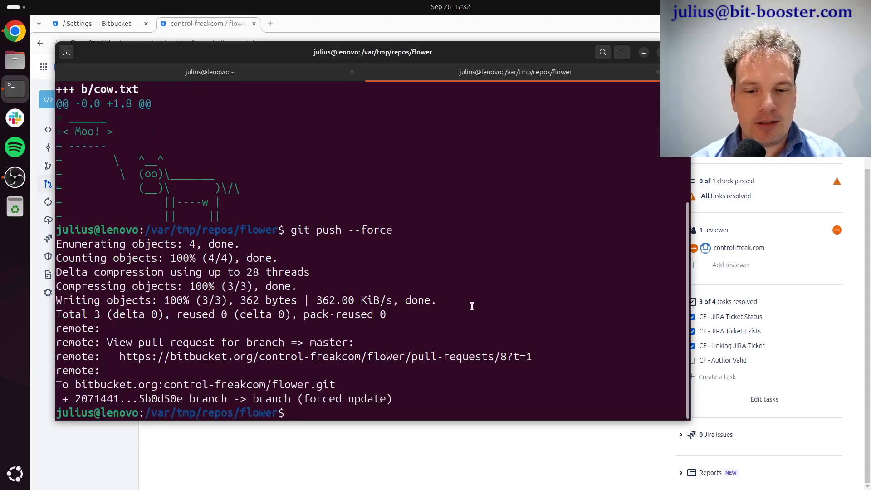
Step: Switch to the browser and reload the flower pull request to check its Control Freak tasks and reviewer status
left_click(473, 437)
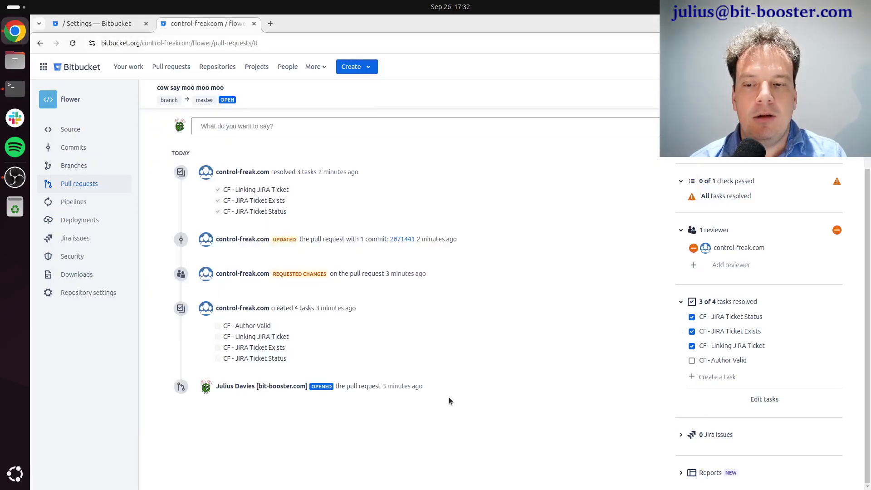
key("ctrl+r")
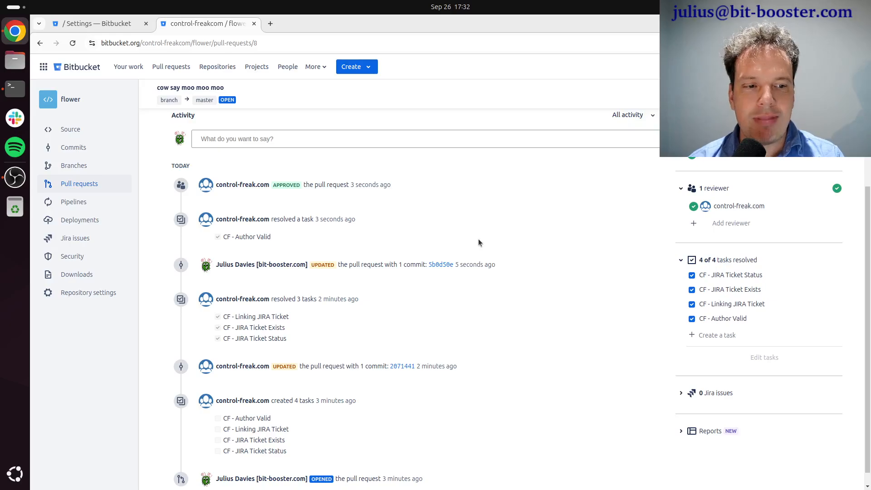
Step: Restore the maximized browser window to a smaller size and move it so the pull request's merge controls are unobstructed
scroll(479, 238, "up", 5)
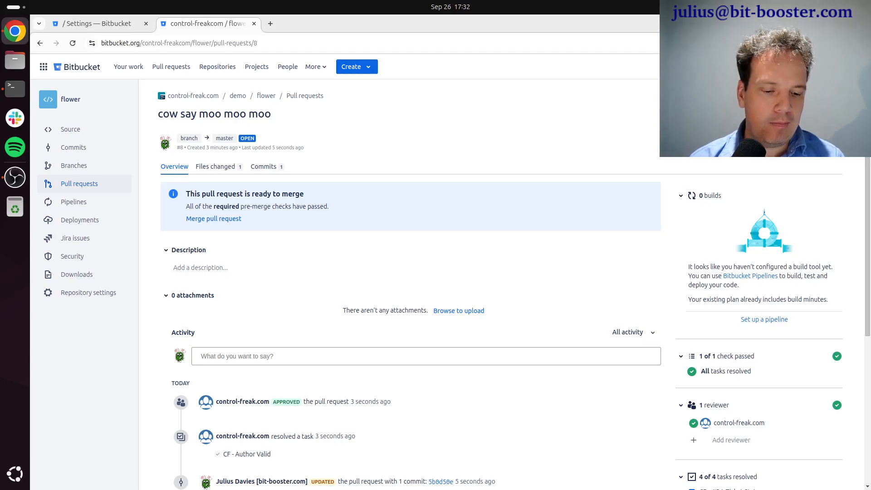
left_click(842, 24)
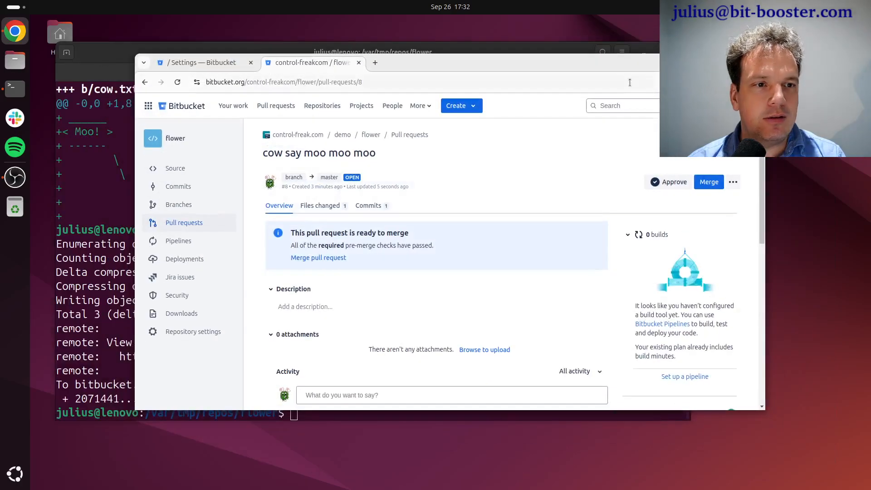
left_click_drag(632, 59, 522, 122)
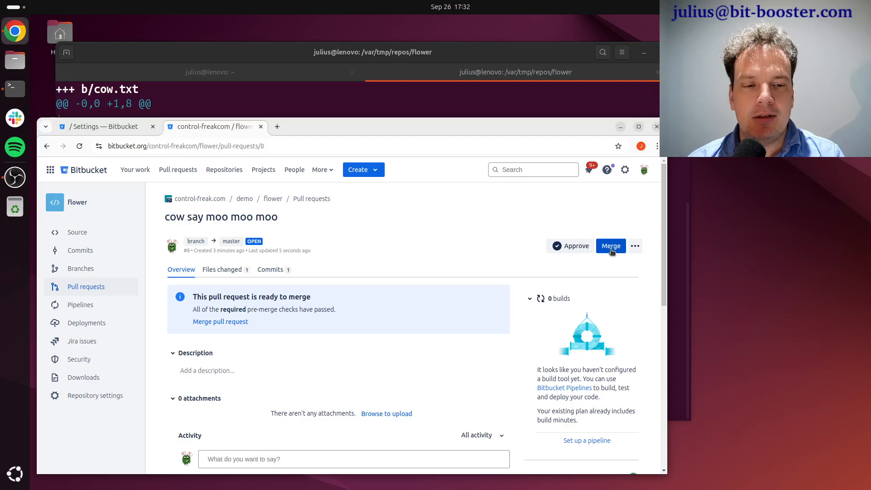
Step: Inspect the pull request's merge dialog without merging, and review its reviewer status and Control Freak tasks
left_click(608, 245)
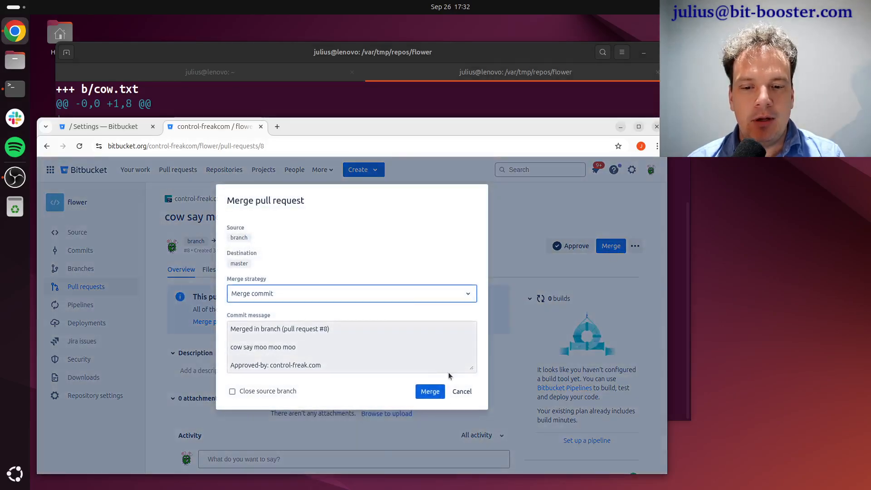
left_click(461, 392)
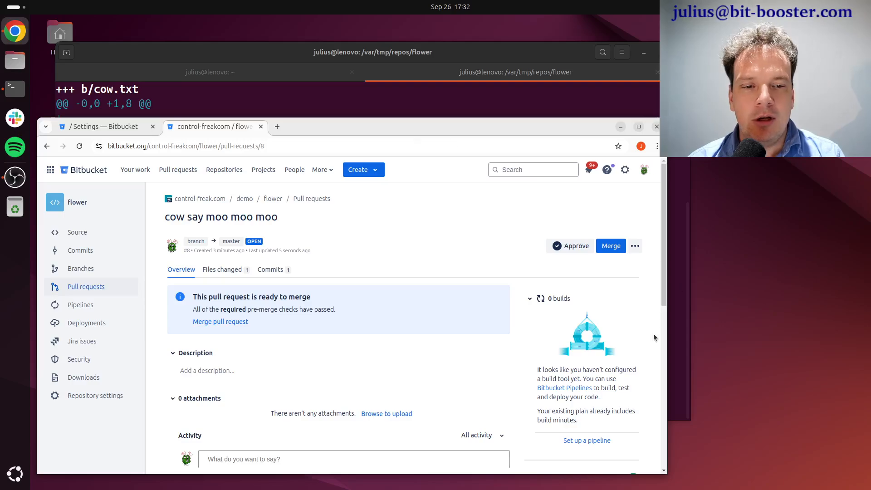
scroll(600, 345, "down", 4)
scroll(599, 344, "down", 3)
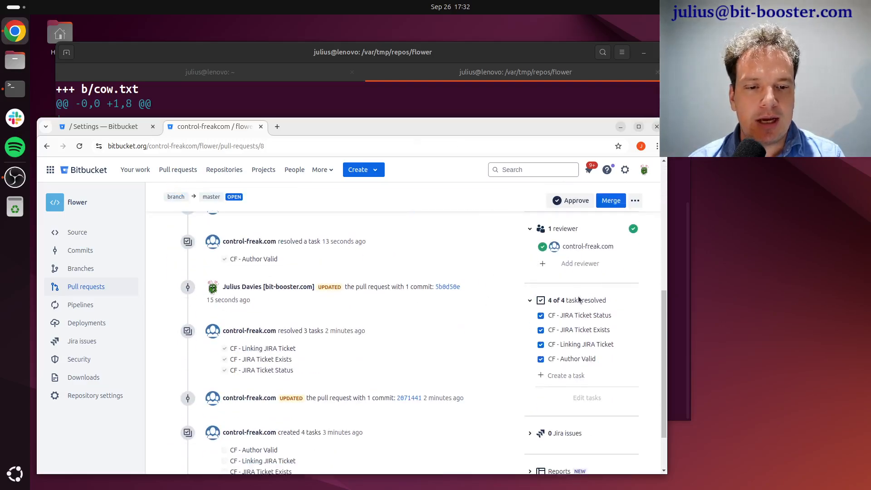
scroll(579, 300, "up", 8)
Step: Amend the pull request's tip commit with PR Booster, setting the message to "[TKT-222] - cow say moo moo moo", and close the dialog
left_click(635, 246)
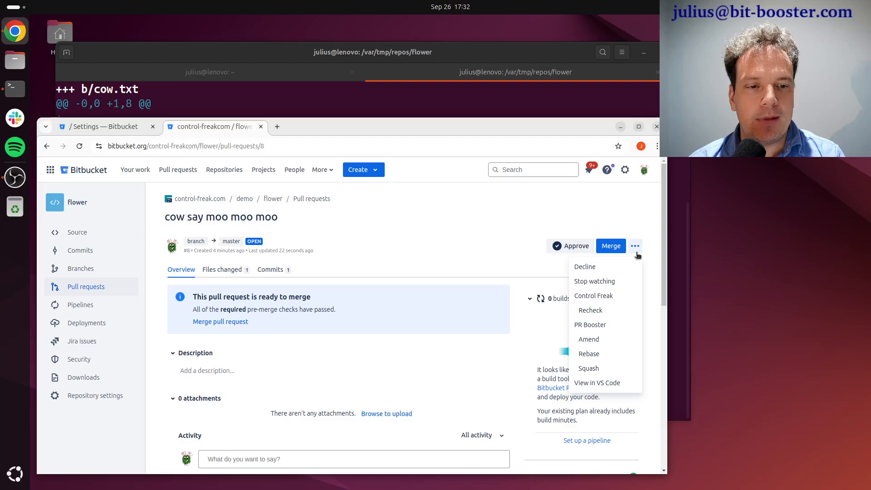
left_click(589, 339)
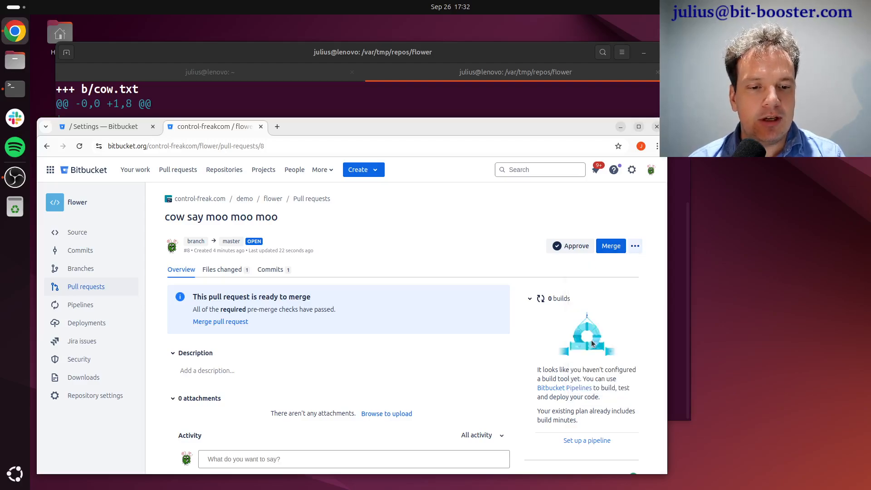
left_click(219, 291)
left_click_drag(219, 290, 224, 289)
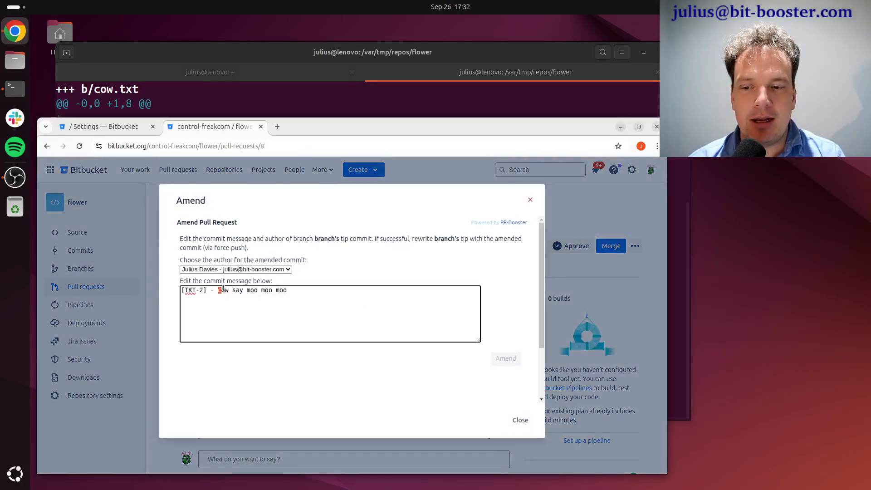
type("22")
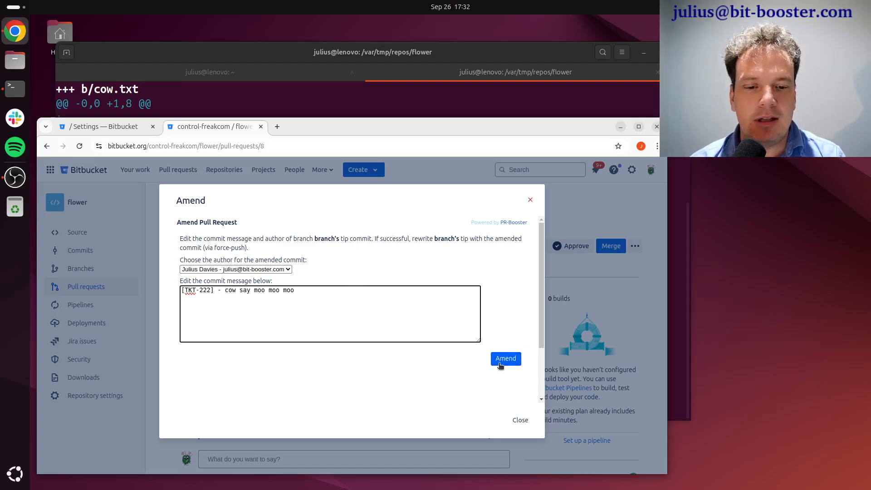
left_click(500, 365)
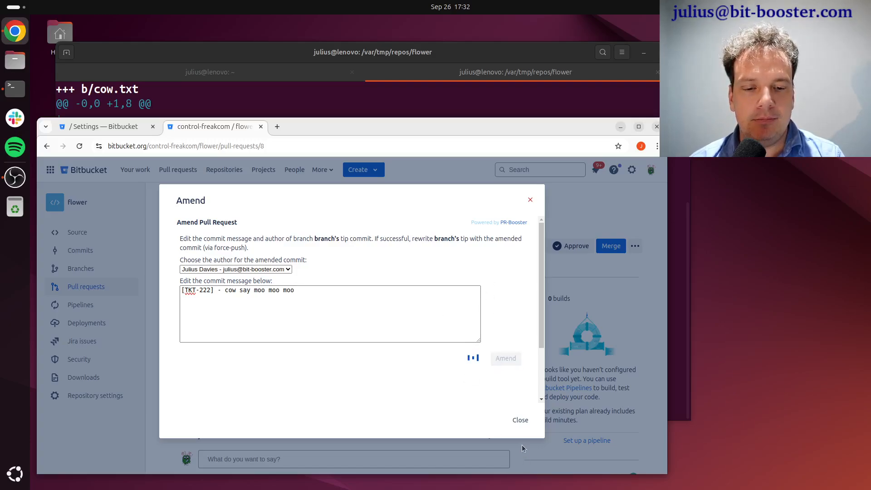
left_click(521, 421)
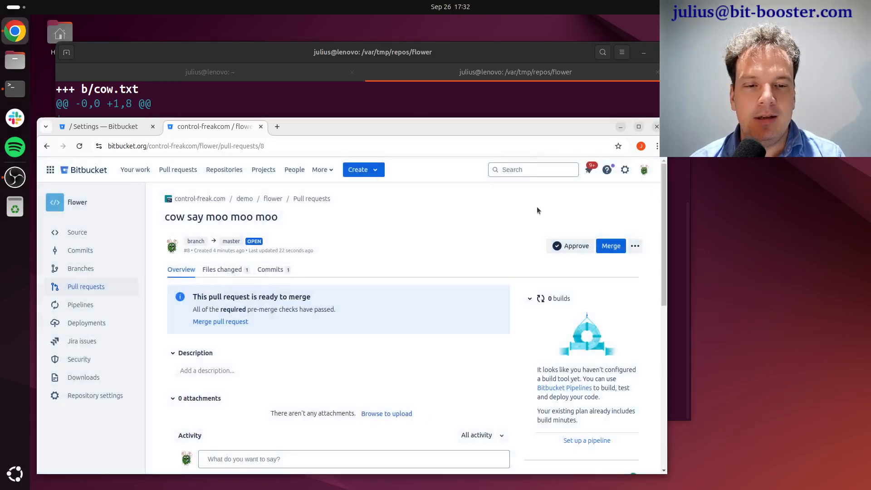
Step: Reload the flower pull request and recheck its Control Freak tasks, merge check and reviewer status
left_click(635, 246)
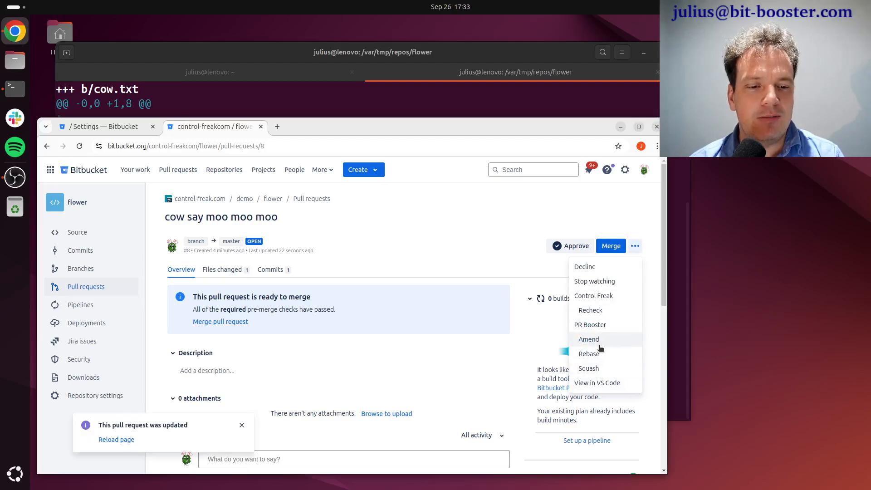
left_click(466, 229)
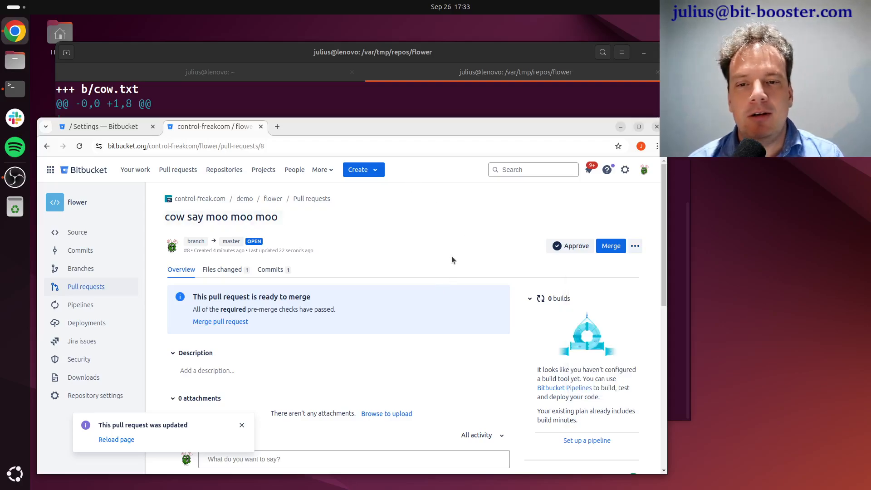
key("ctrl+r")
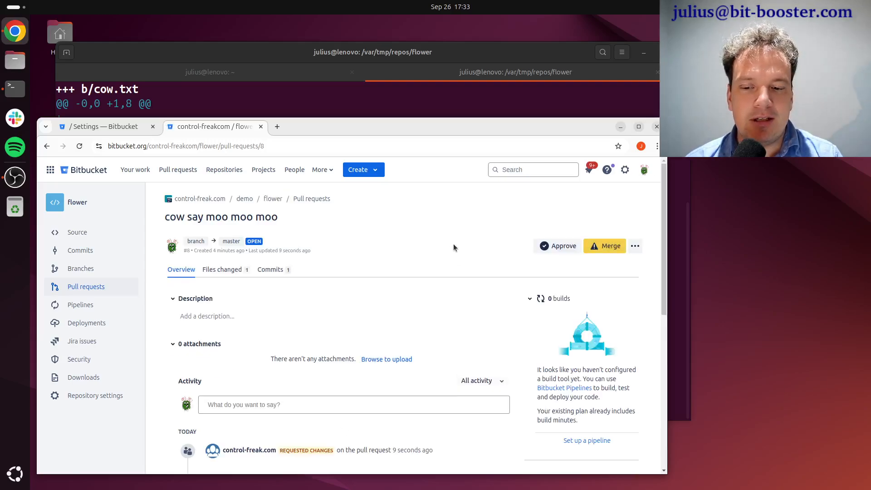
scroll(453, 246, "down", 6)
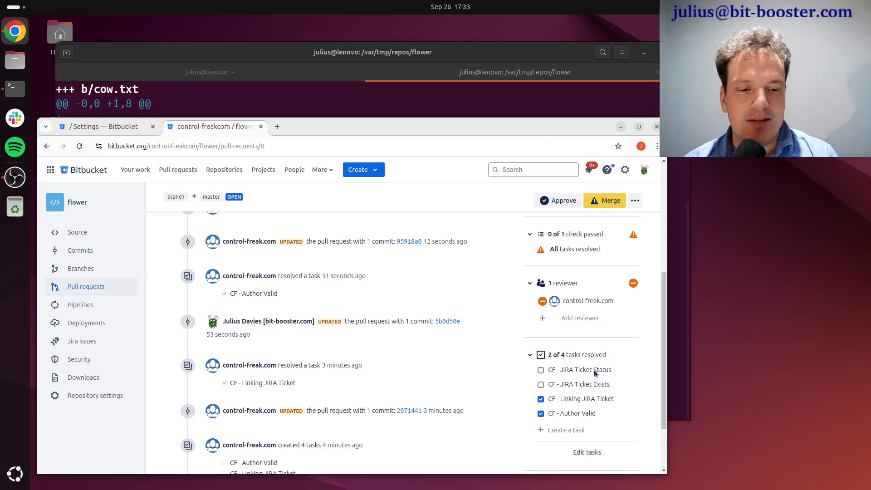
scroll(587, 378, "up", 5)
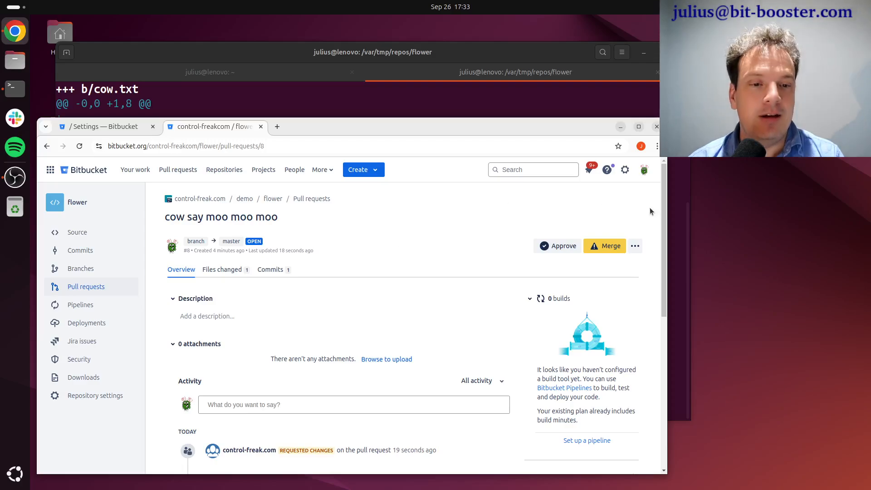
Step: Open the merge dialog to check whether the amended pull request can be merged, and cancel it
left_click(606, 248)
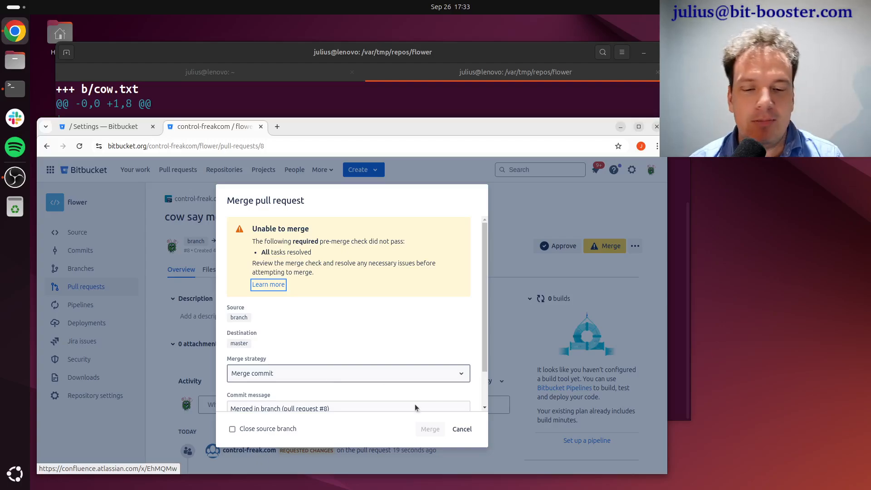
left_click(462, 429)
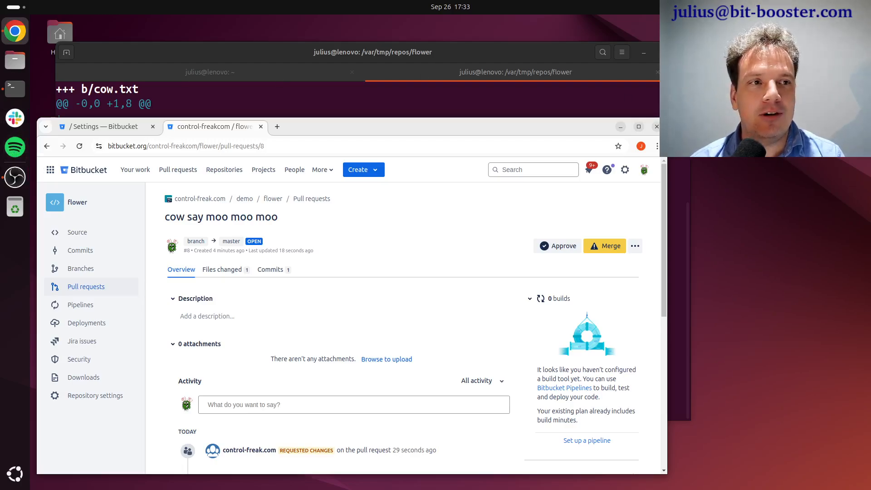
left_click(772, 7)
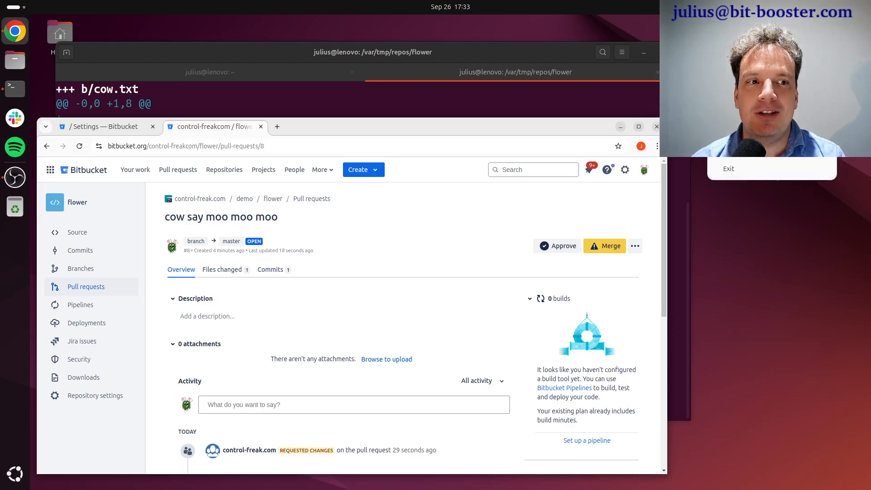